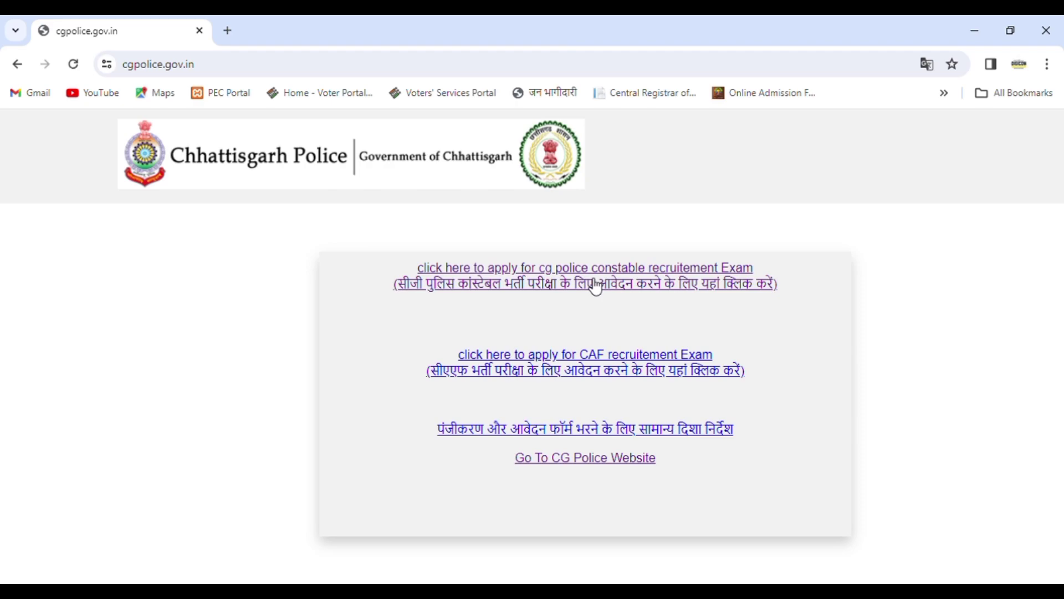
Open the 2023 constable recruitment login page and start a New Registration for a new candidate
left_click(273, 65)
double_click(282, 66)
left_click_drag(245, 71, 103, 78)
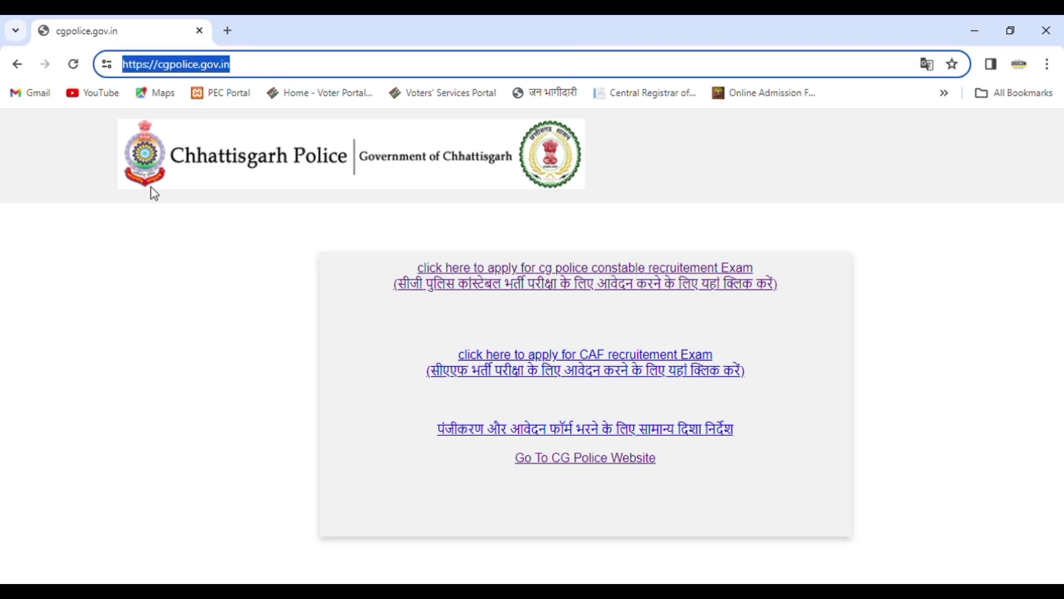
left_click(241, 378)
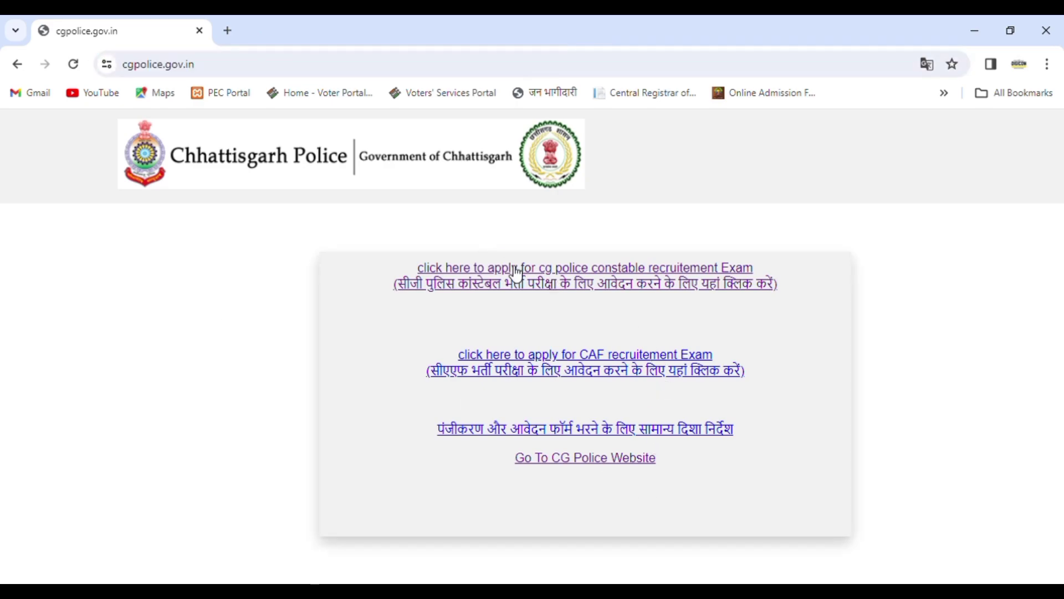
left_click(596, 275)
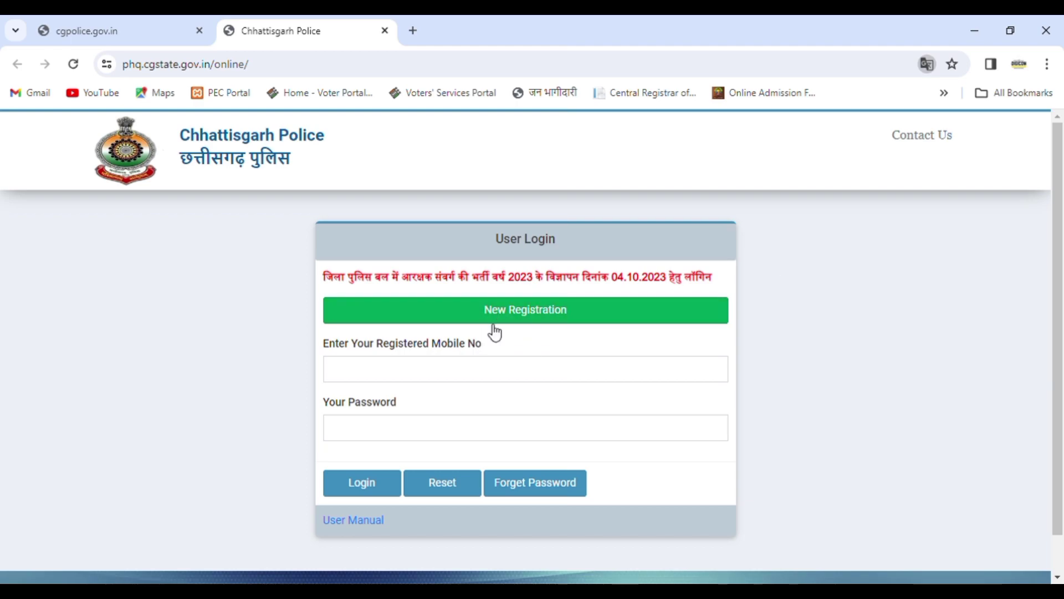
left_click(508, 314)
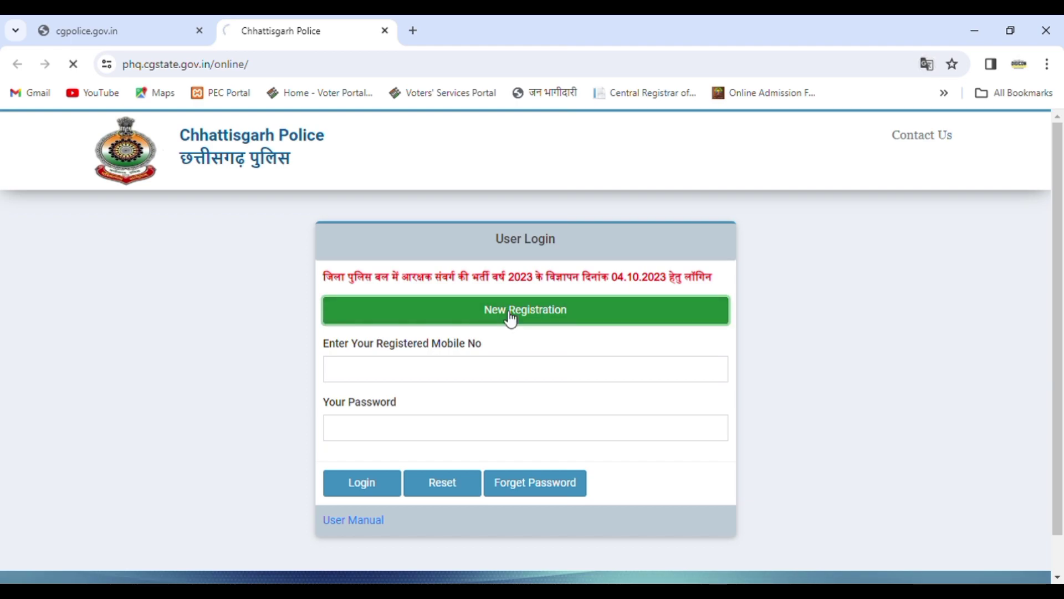
Enter the candidate's mobile number, first name and last name, correcting the first-name typo
left_click(358, 309)
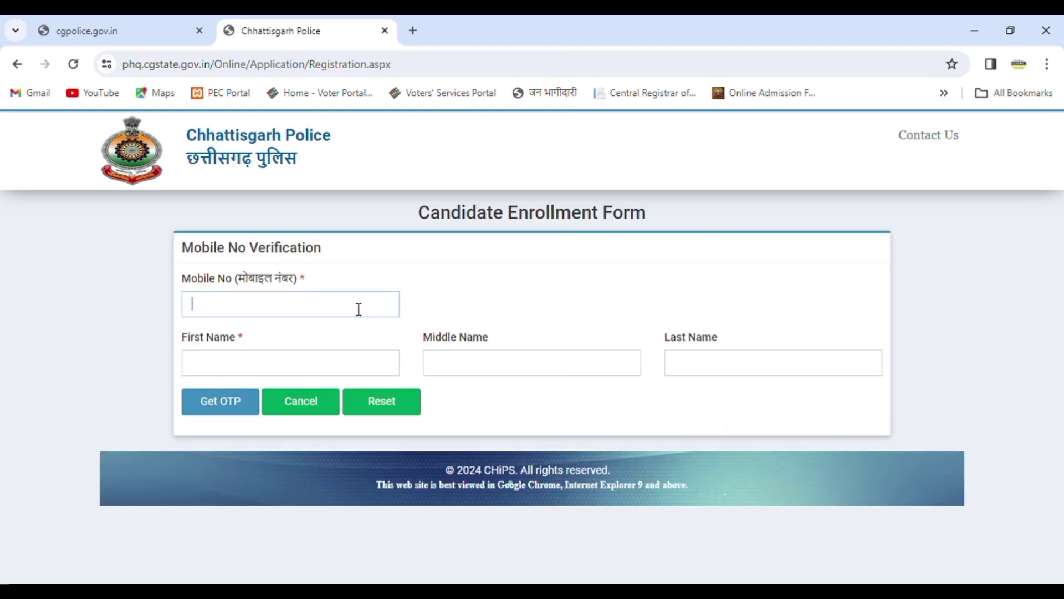
type("98765")
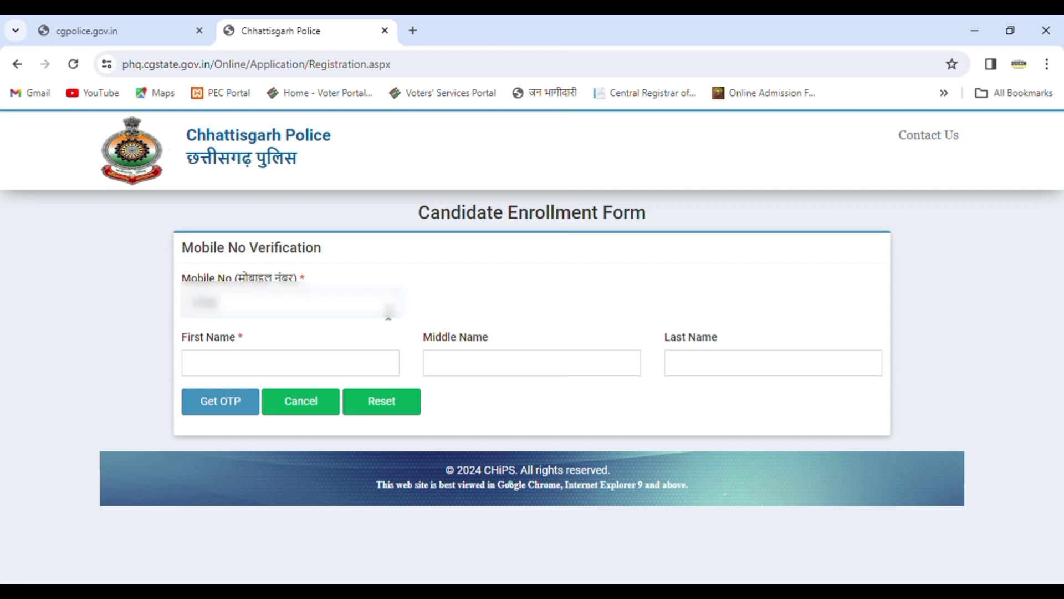
type("43210")
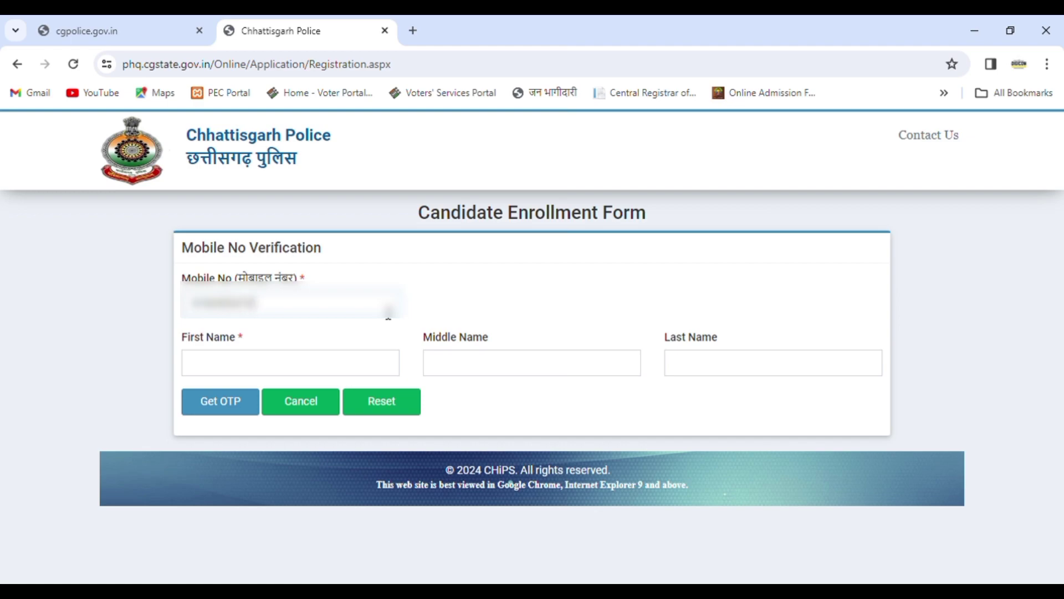
left_click(270, 372)
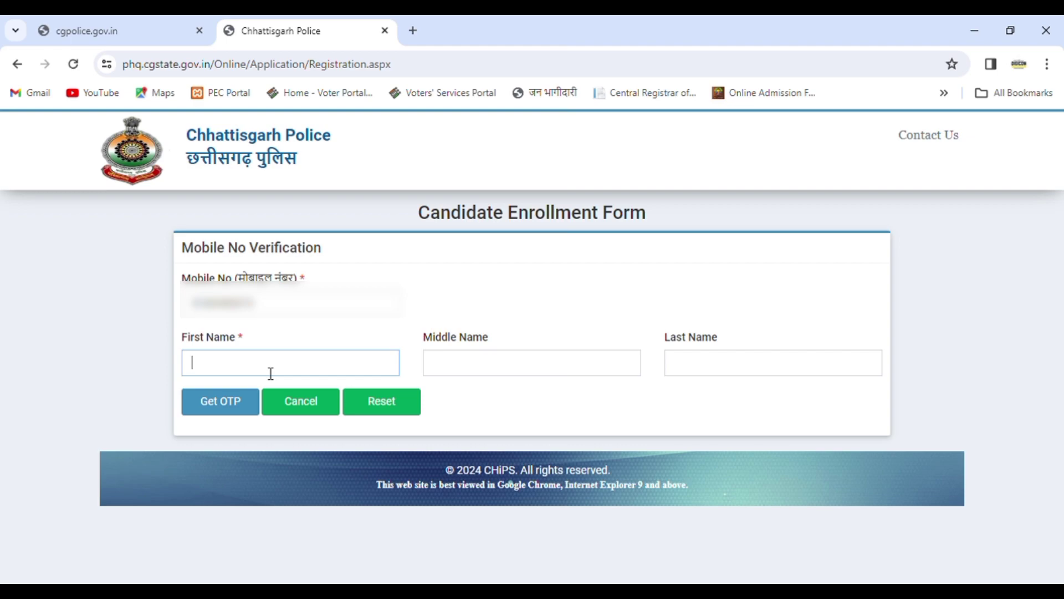
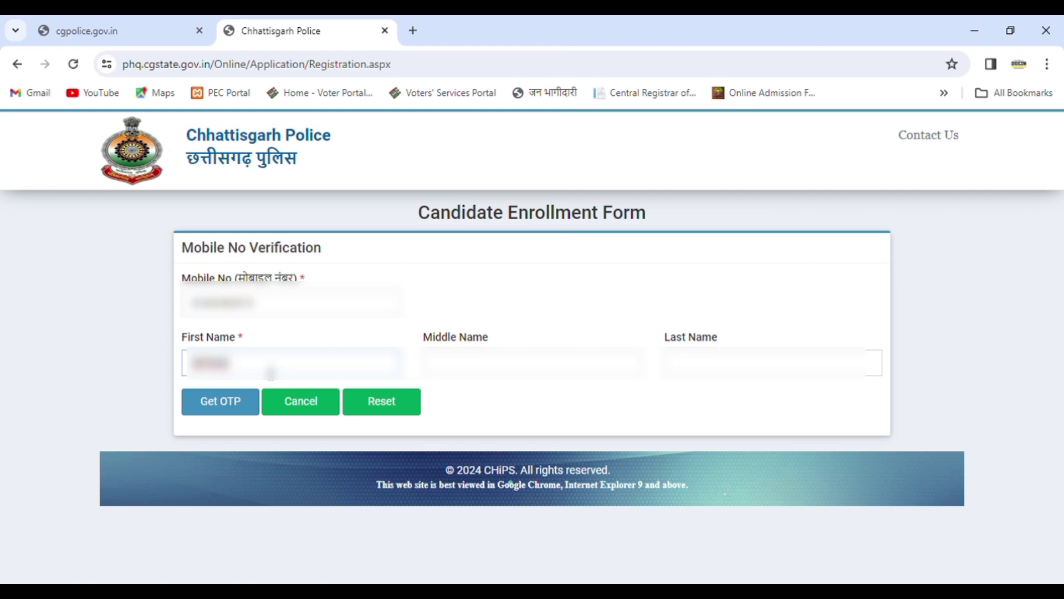
key("Tab")
key("Tab")
left_click(308, 371)
key("BackSpace")
key("BackSpace")
key("BackSpace")
key("BackSpace")
key("BackSpace")
key("BackSpace")
key("BackSpace")
key("BackSpace")
key("BackSpace")
key("BackSpace")
key("BackSpace")
type("sahu")
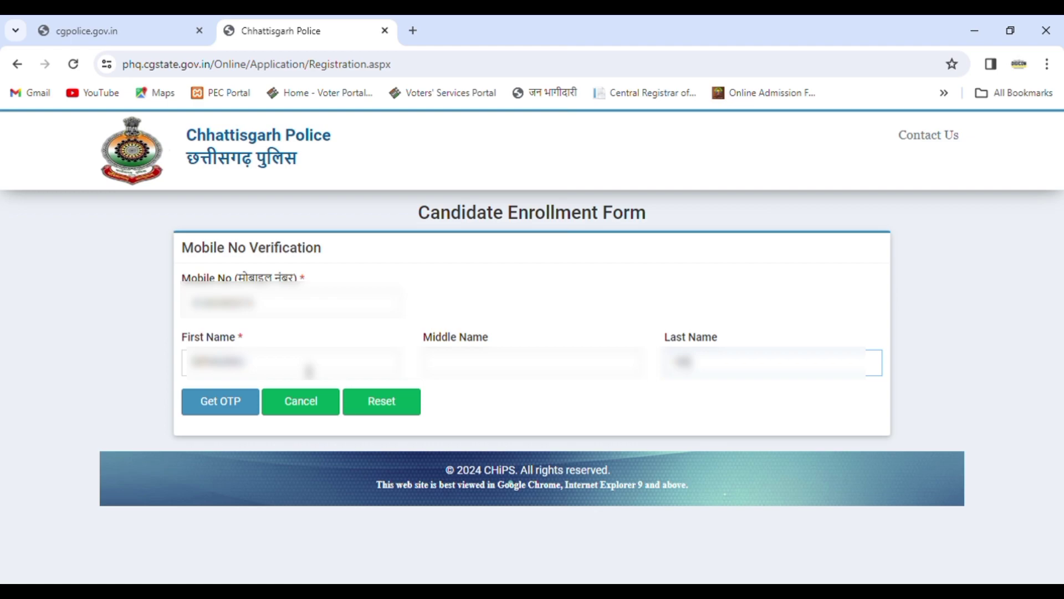
type("hugan")
Request a one-time code for the mobile number and enter the code received
left_click(231, 395)
left_click(232, 400)
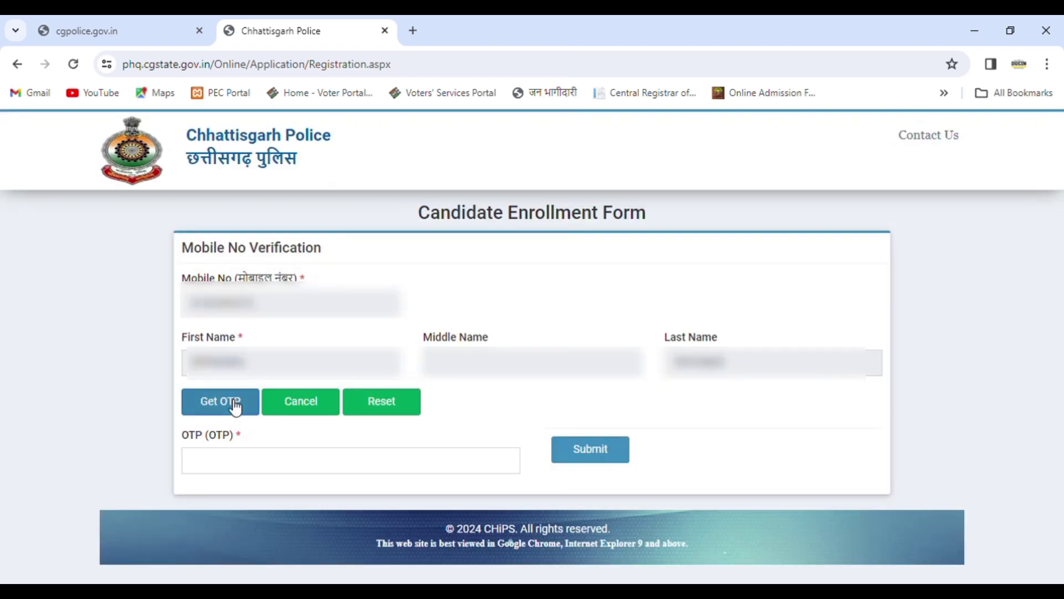
left_click(249, 465)
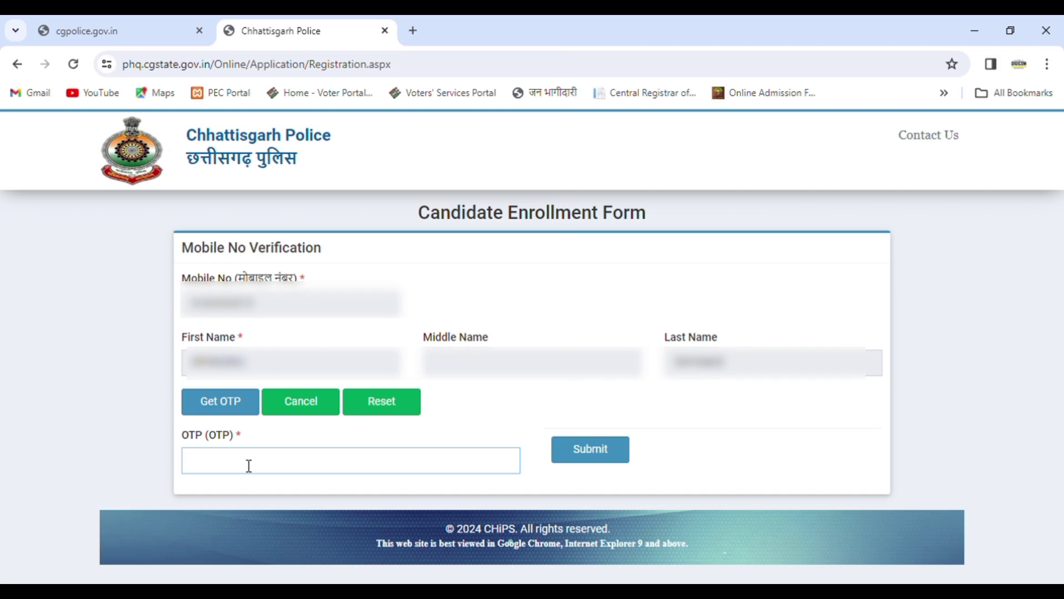
Submit the one-time code, then enter the account password and begin confirming it
left_click(585, 459)
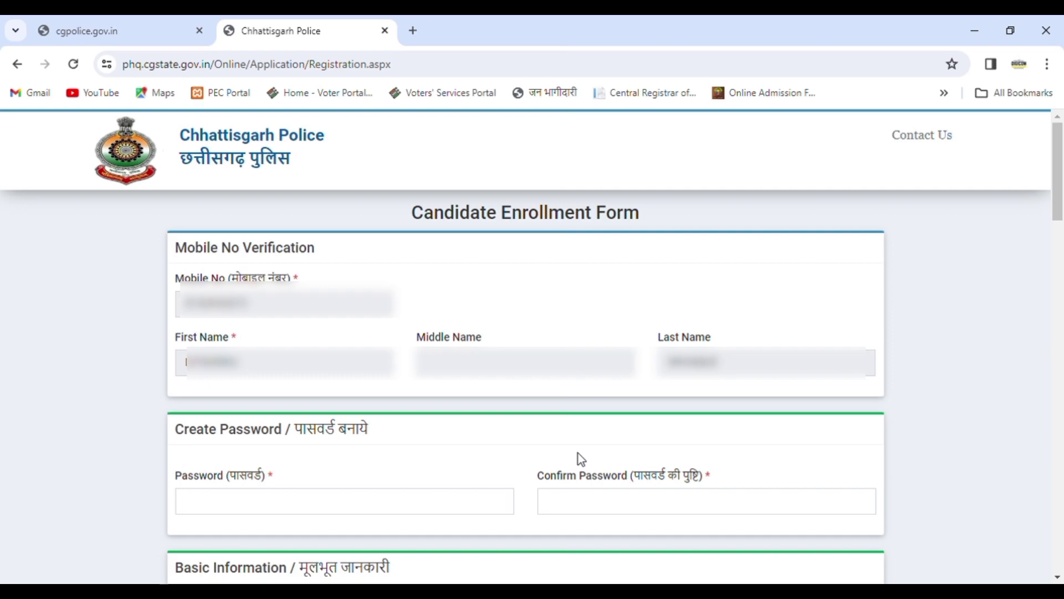
left_click_drag(1058, 211, 1060, 274)
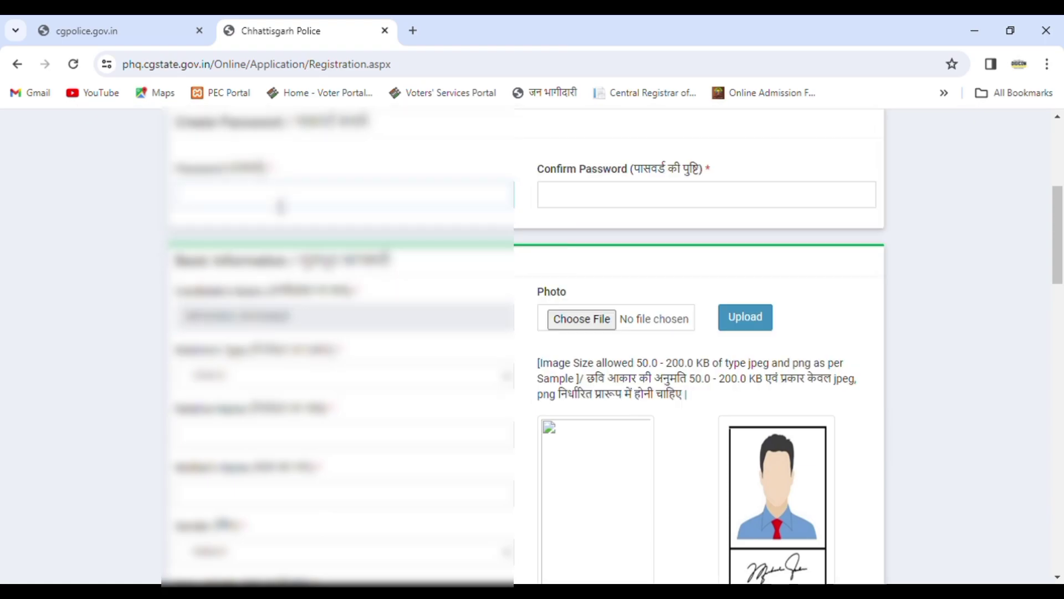
type("•••••")
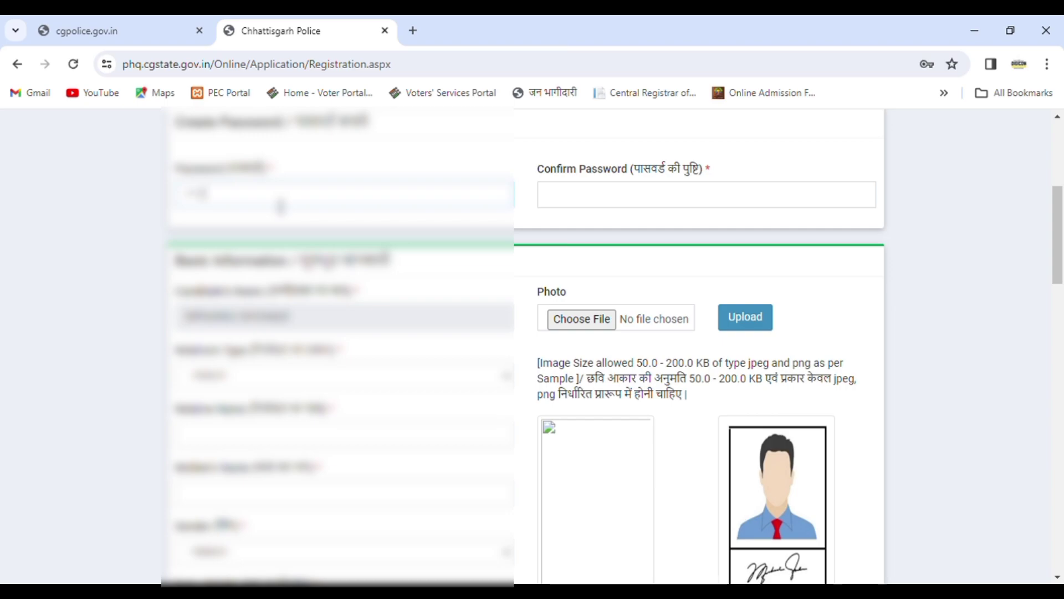
type("•")
left_click(602, 195)
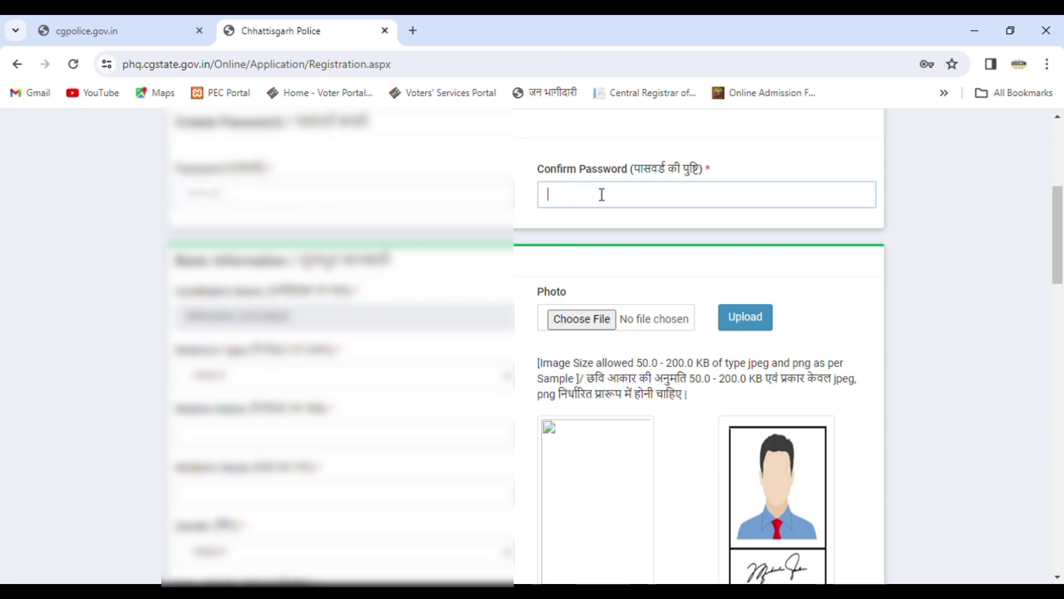
type("••••••••••")
Set relative type to Father, enter the father's and mother's names, and choose gender Male
left_click_drag(1058, 227, 1055, 282)
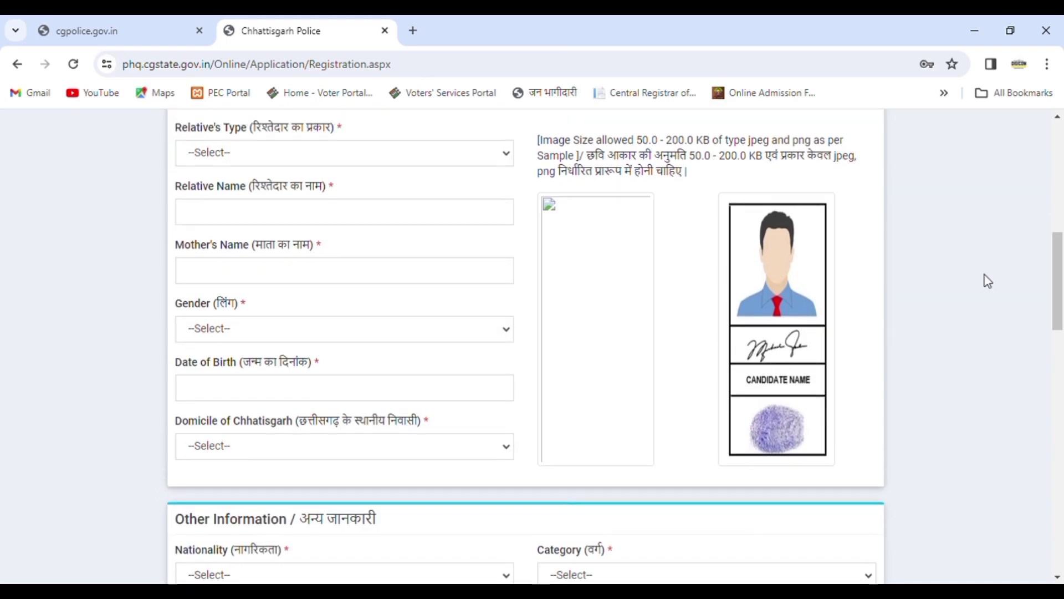
left_click(378, 160)
key("h")
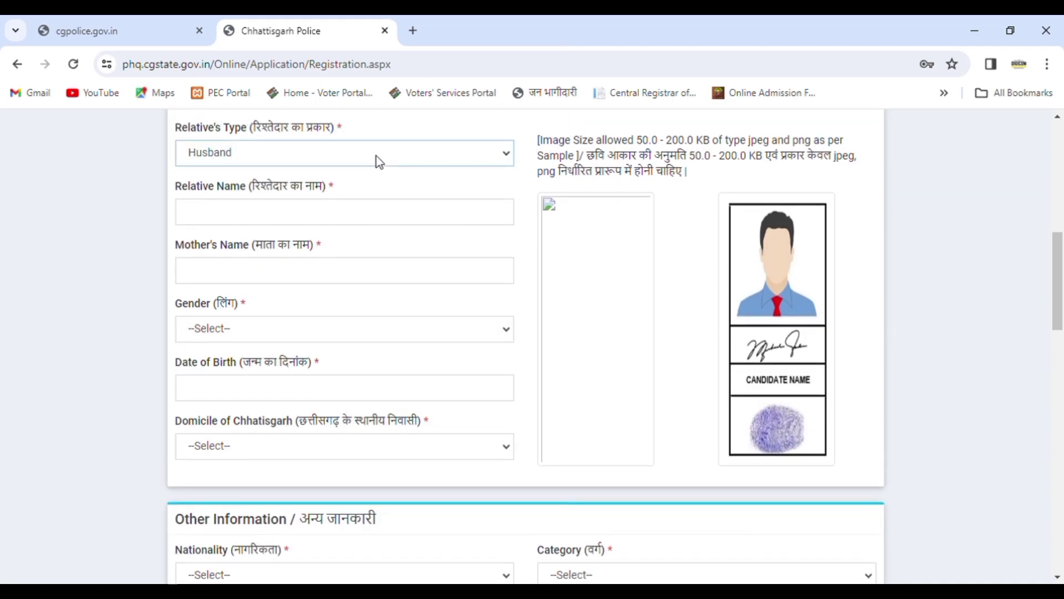
key("f")
left_click(292, 212)
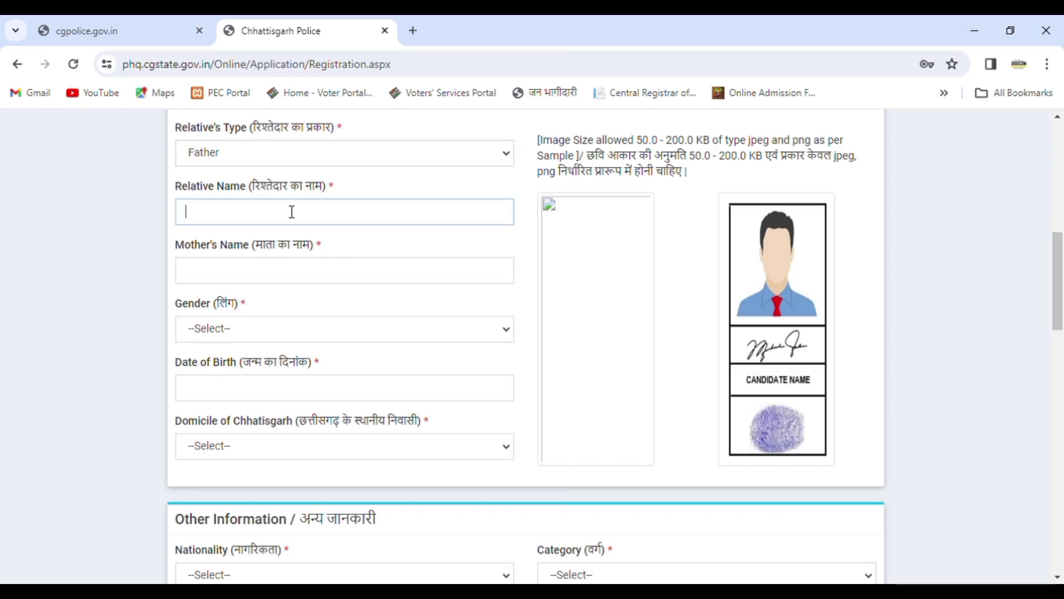
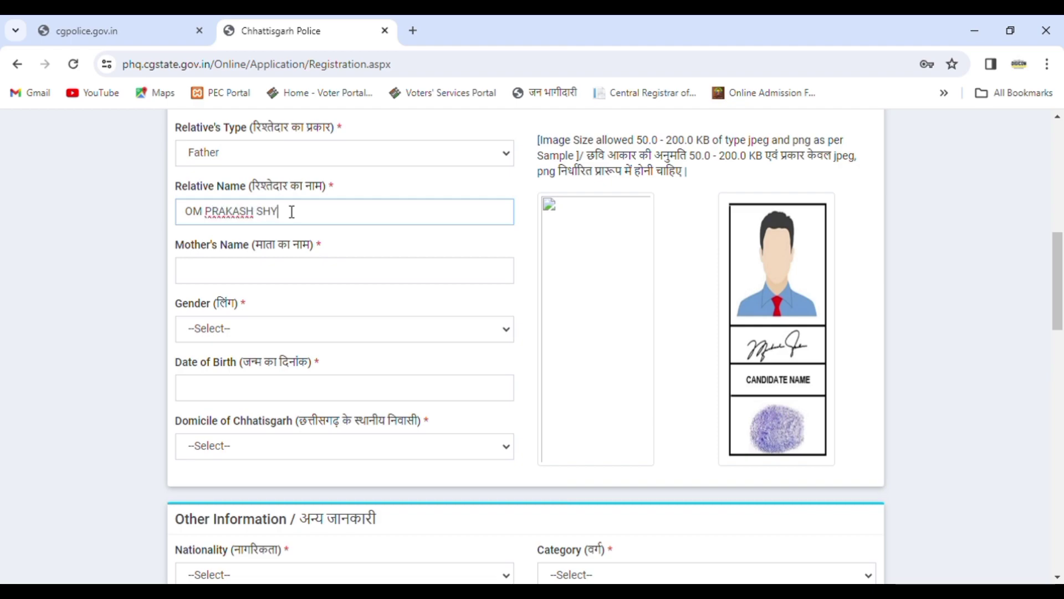
key("Tab")
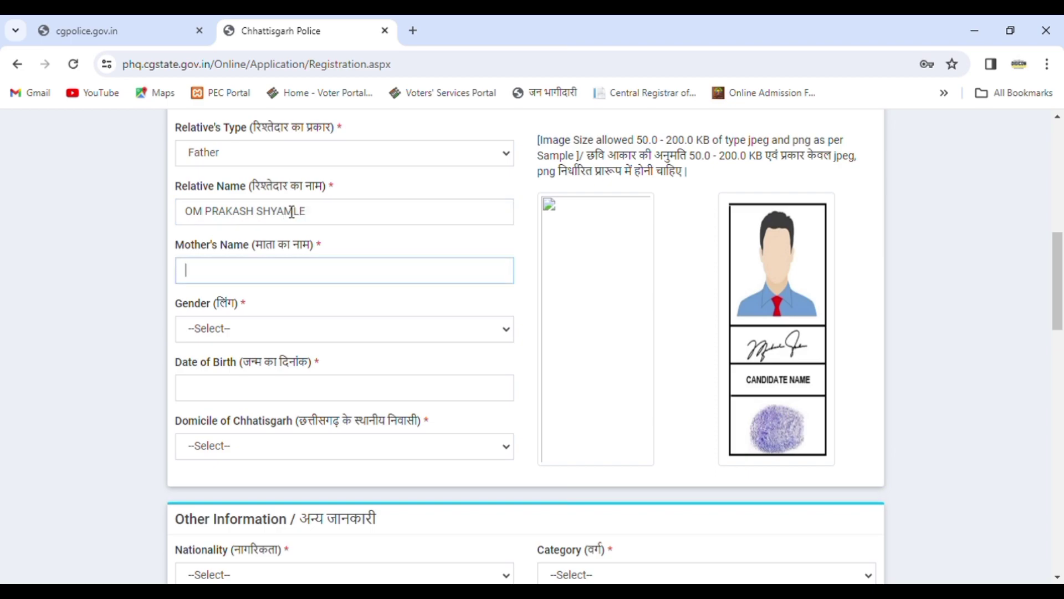
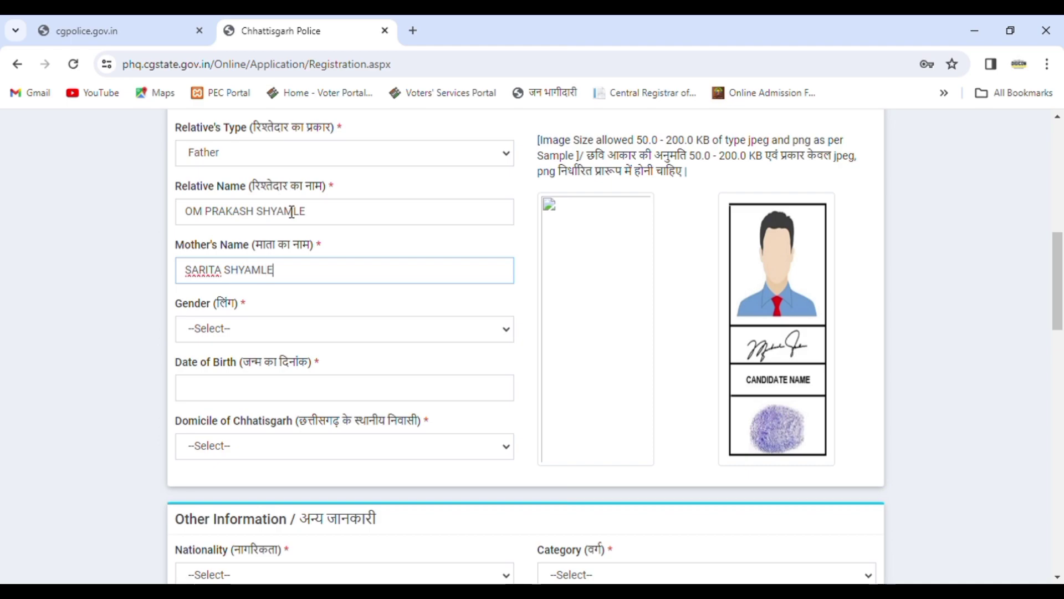
key("Tab")
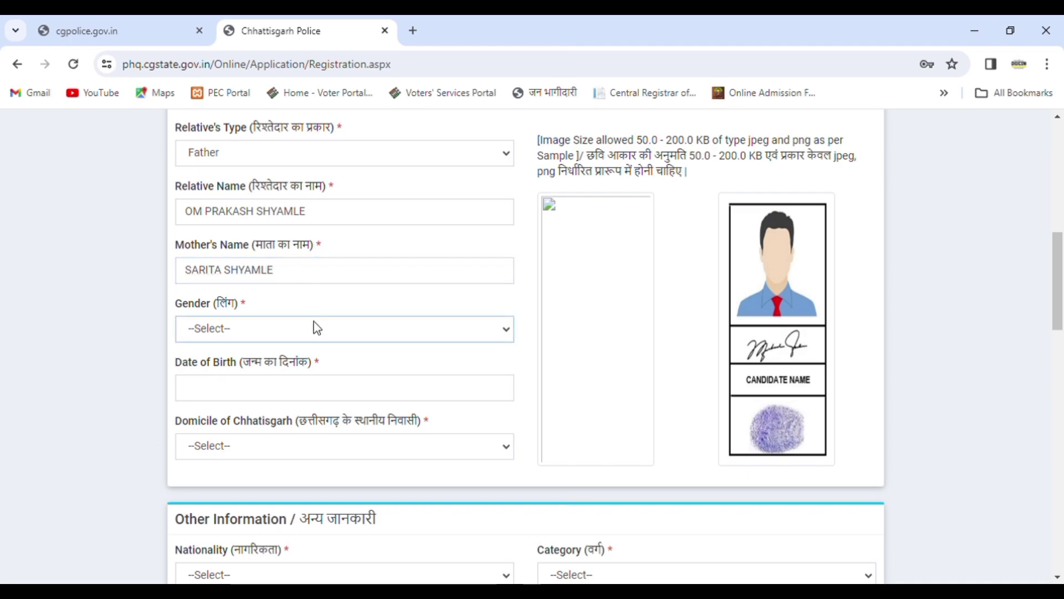
key("Down")
Pick 15 November 2003 as the date of birth in the calendar
left_click(266, 397)
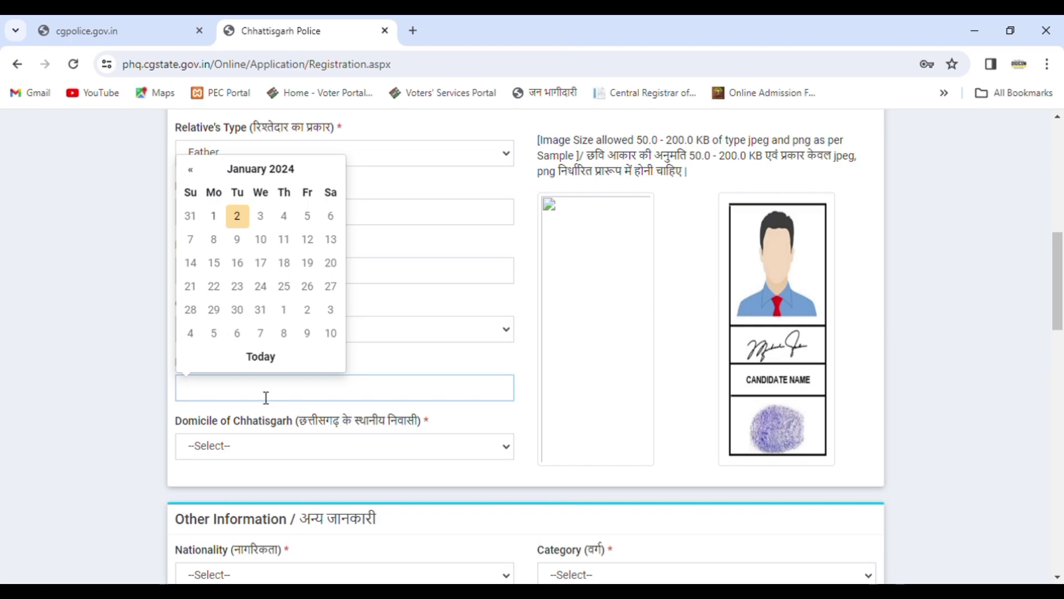
left_click(258, 170)
left_click(263, 204)
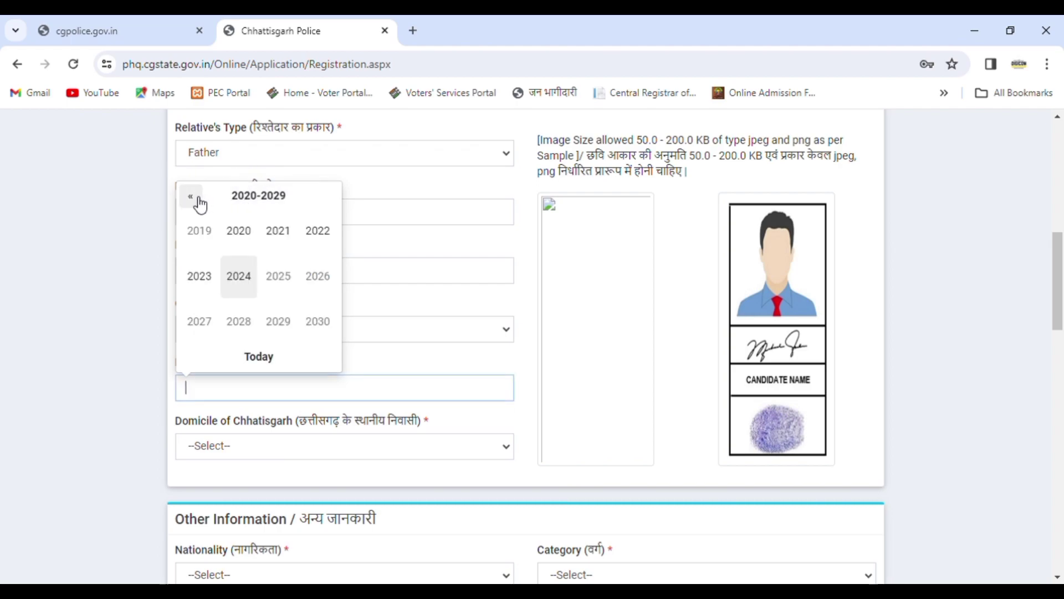
left_click(198, 201)
left_click(198, 201)
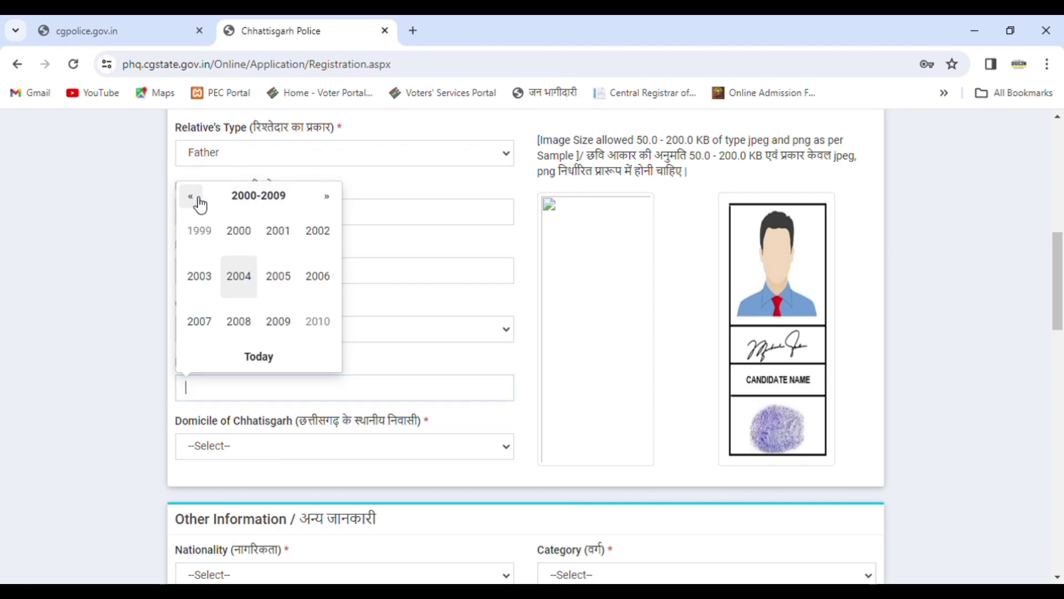
left_click(199, 278)
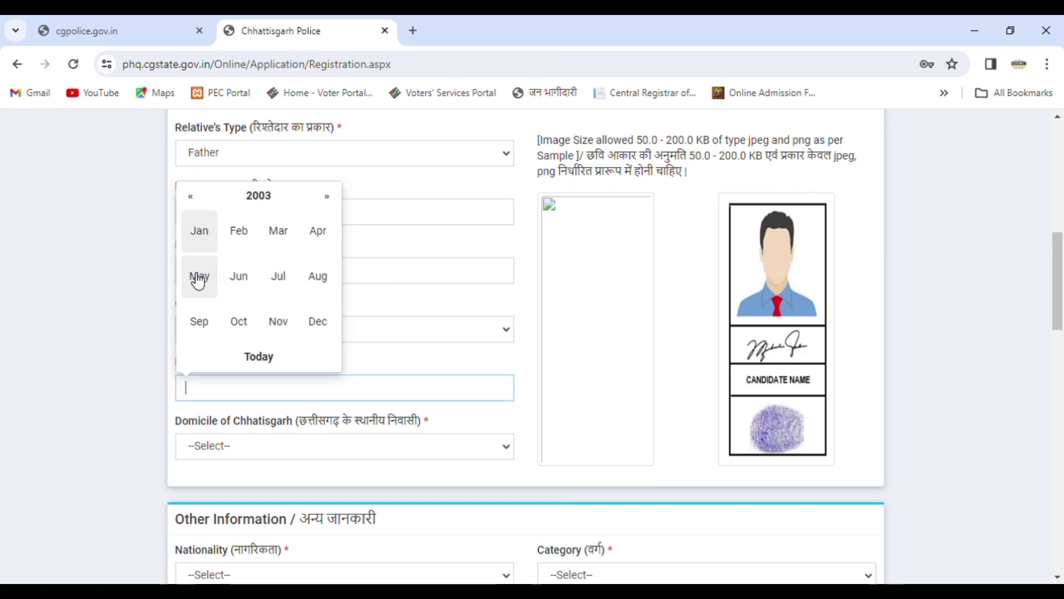
left_click(280, 322)
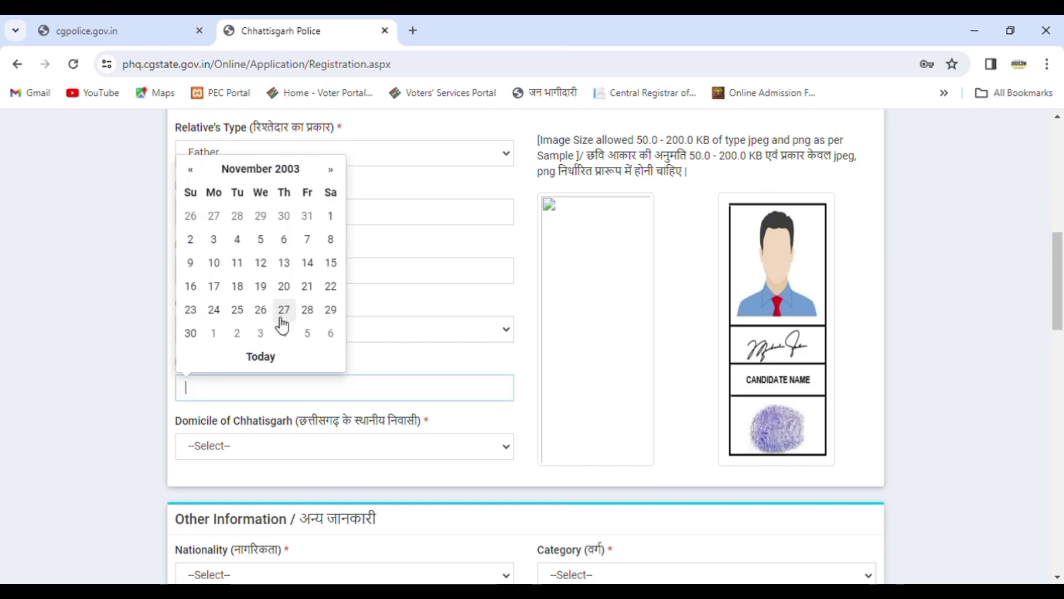
left_click(332, 263)
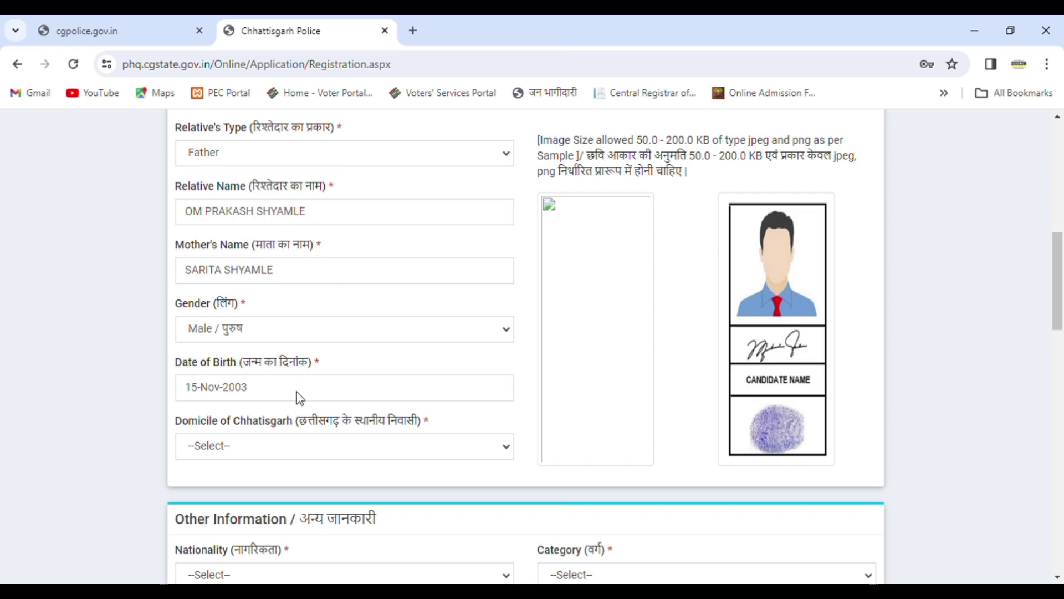
Set Chhattisgarh domicile Yes, nationality Indian, category SC and district domicile Bilaspur
left_click(258, 444)
left_click(220, 503)
left_click_drag(1061, 299, 1062, 375)
left_click(285, 202)
key("Down")
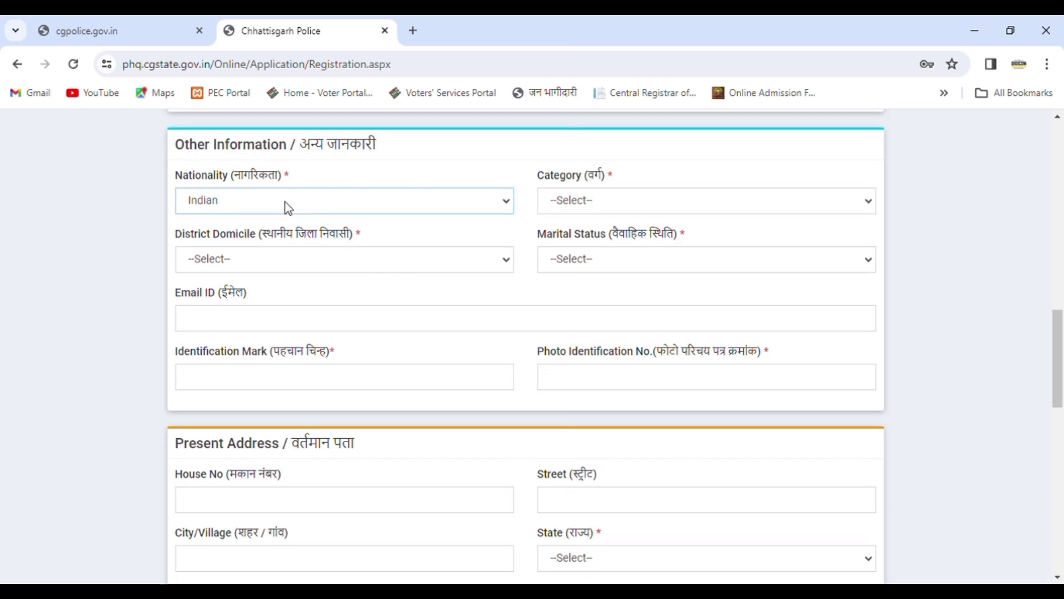
left_click(580, 209)
key("Down")
key("Down")
key("Down")
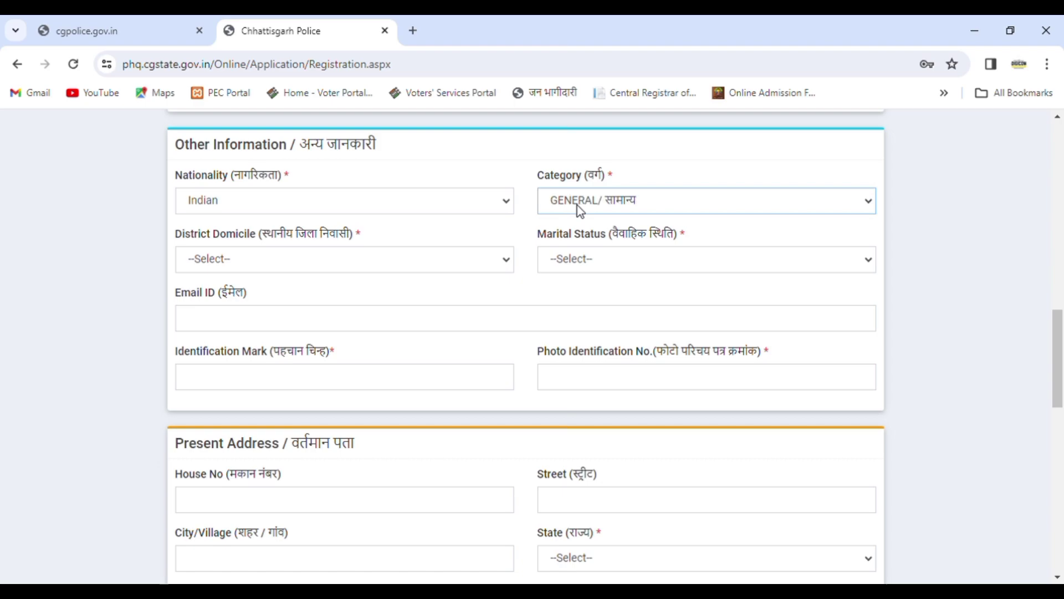
left_click(274, 265)
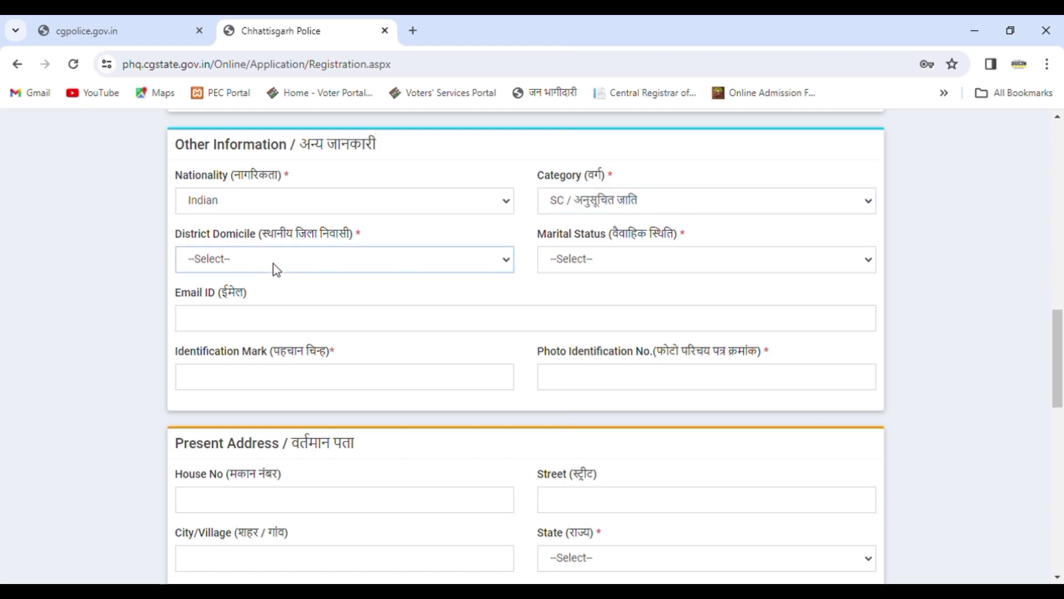
key("Down")
key("Down")
key("Down")
key("Down")
key("Down")
key("Down")
key("Down")
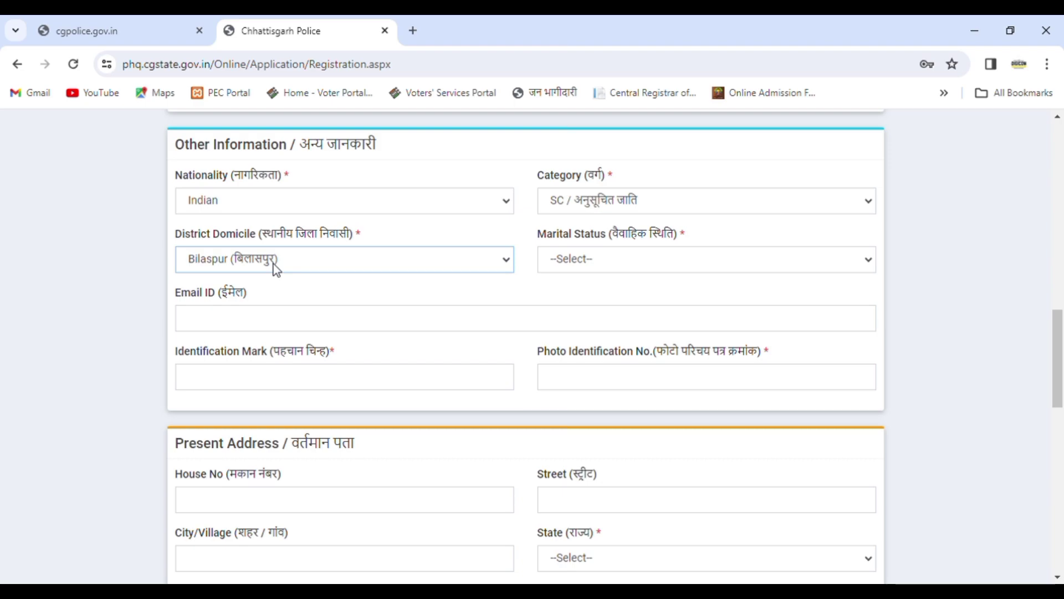
Enter a left-hand mole as identification mark, set Unmarried, and fill in the photo ID number
left_click(252, 382)
type("LEFT")
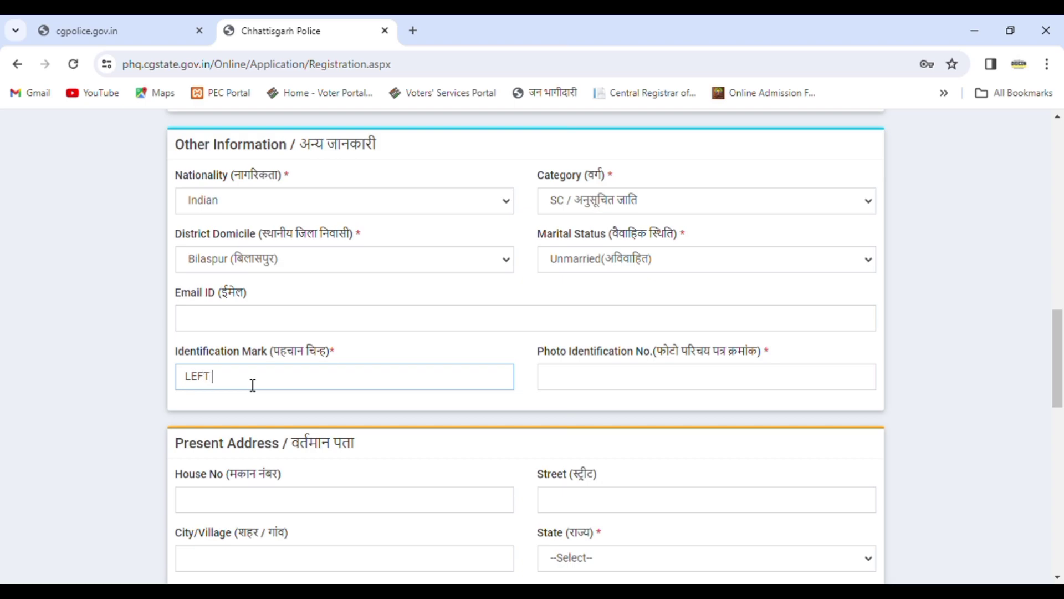
type(" HAND")
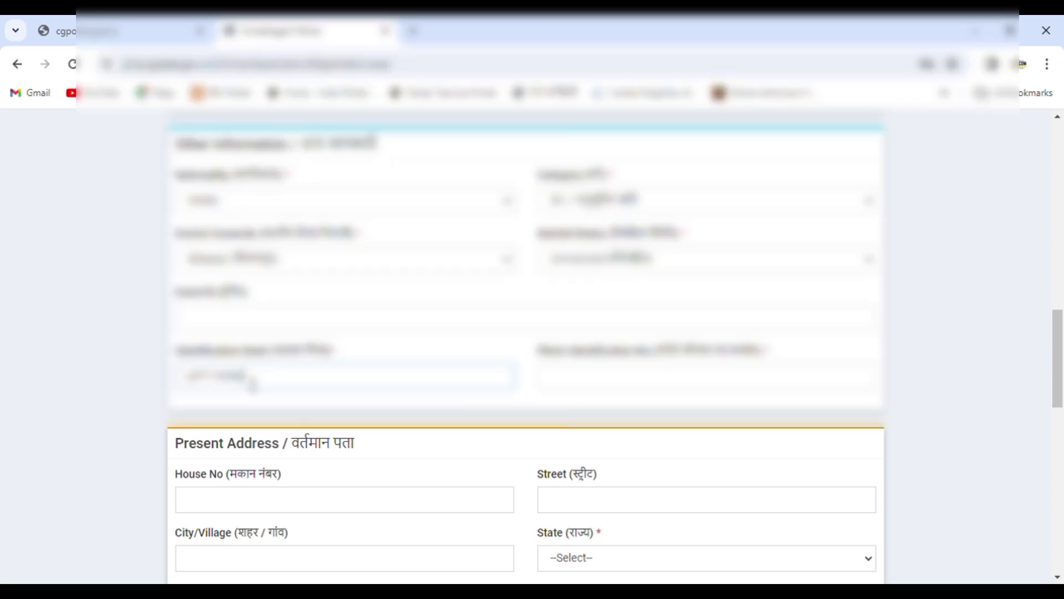
type("MOLE ")
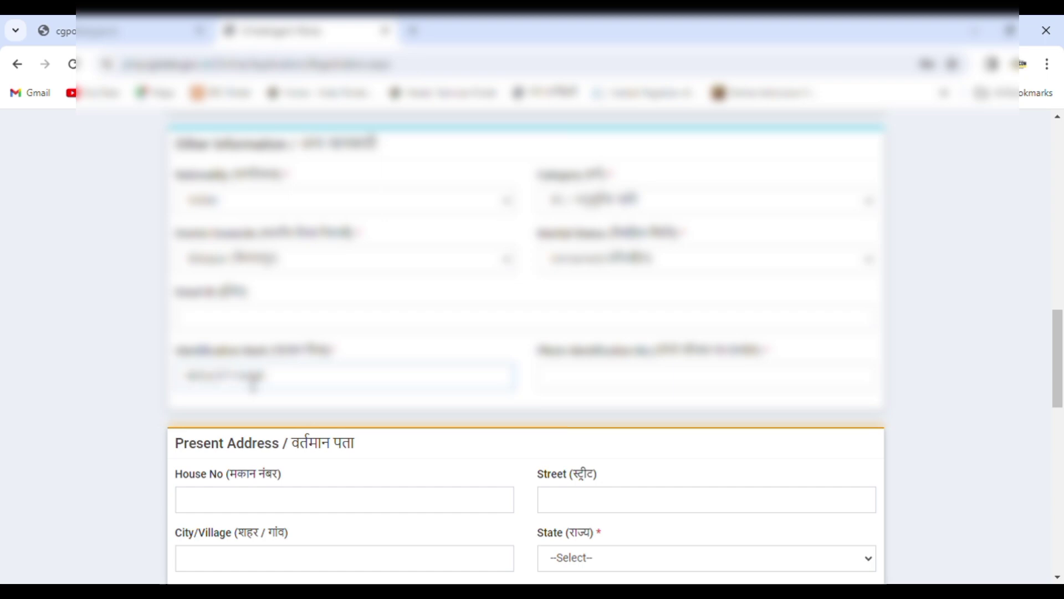
type("ON ON FACE")
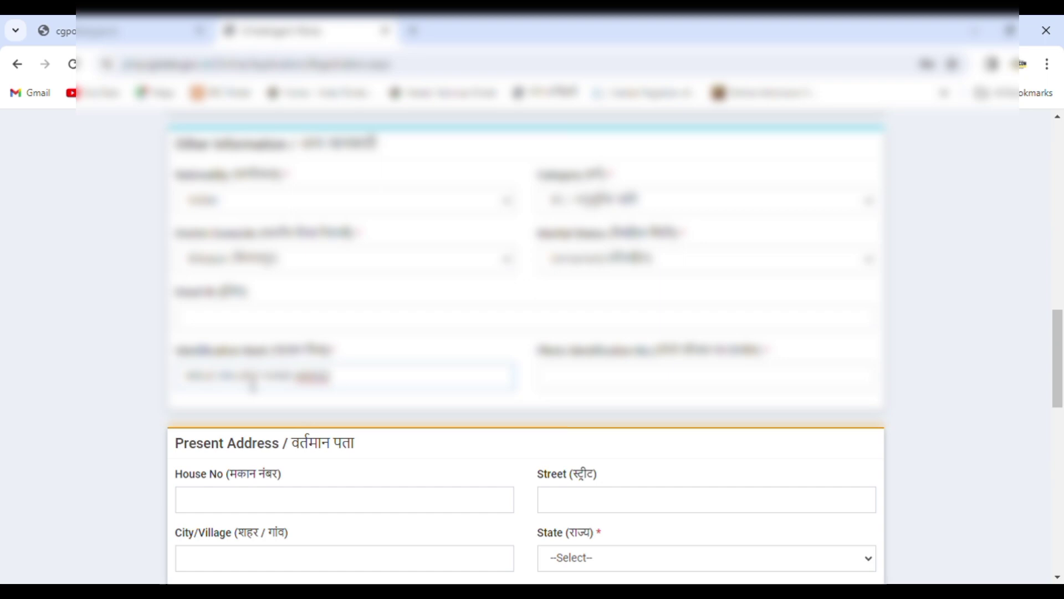
type("S")
type("F नहीं")
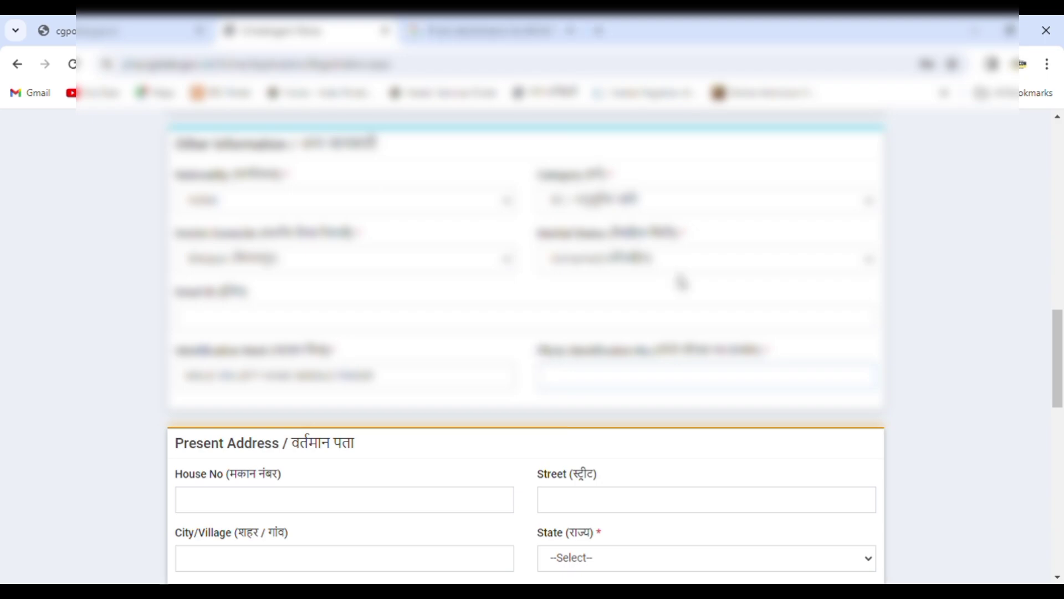
type("MO123456")
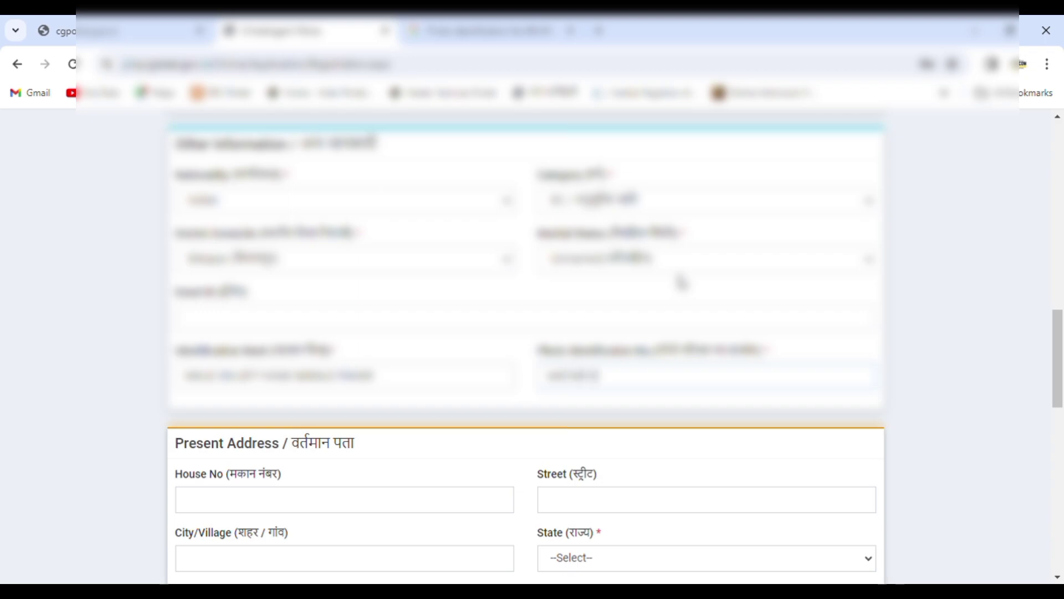
type("7890")
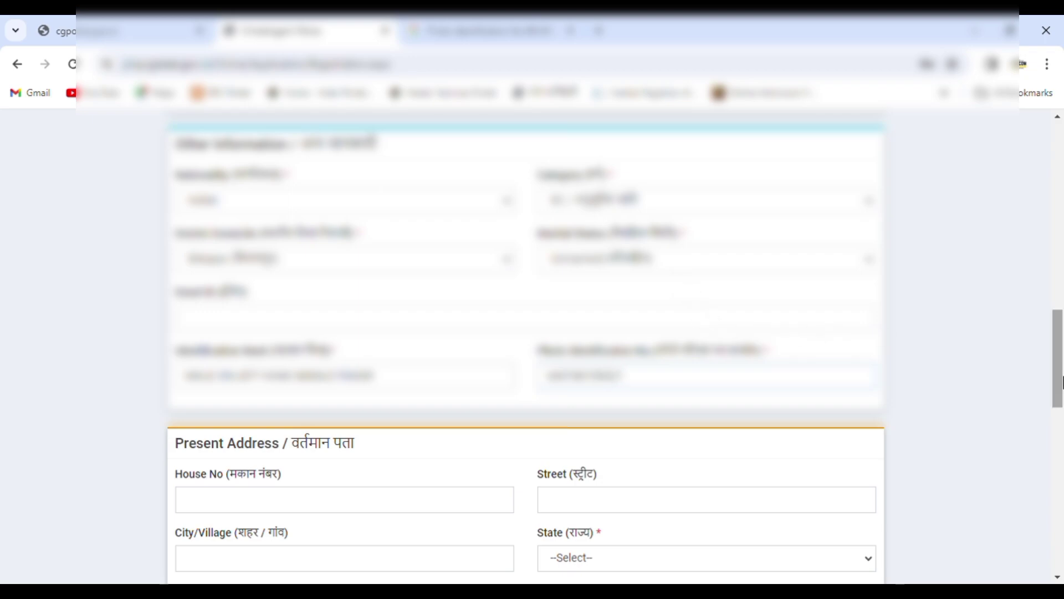
left_click_drag(1062, 352, 1062, 414)
Enter the present address house number, street and city
left_click(268, 205)
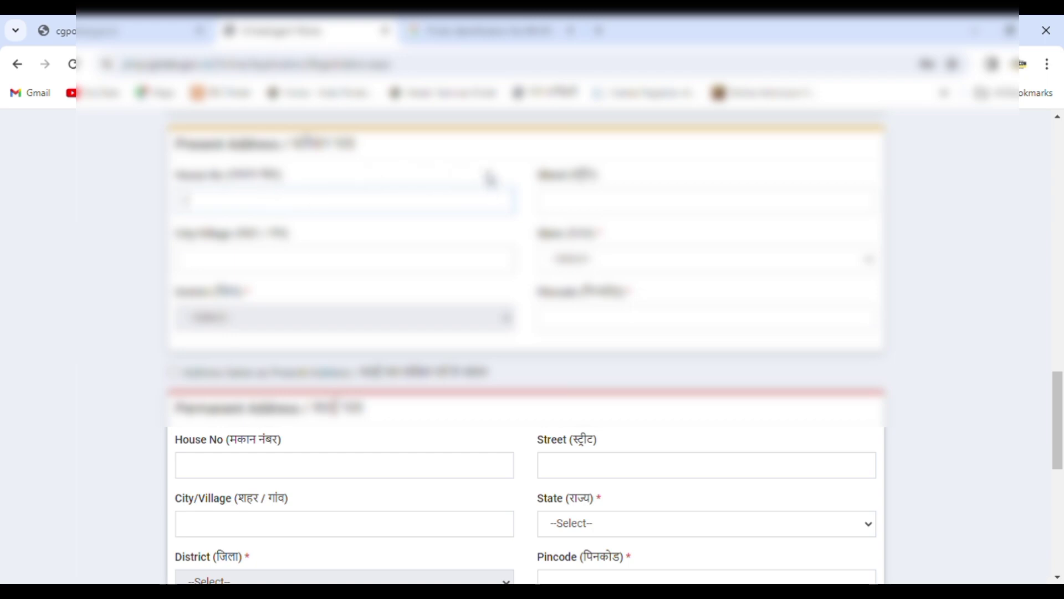
left_click(182, 204)
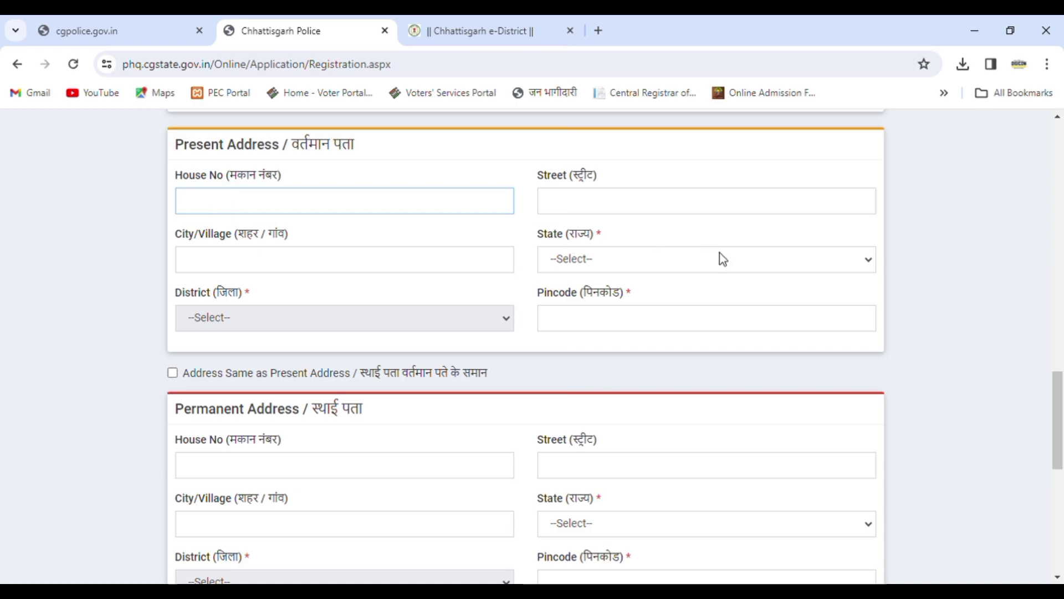
left_click(626, 210)
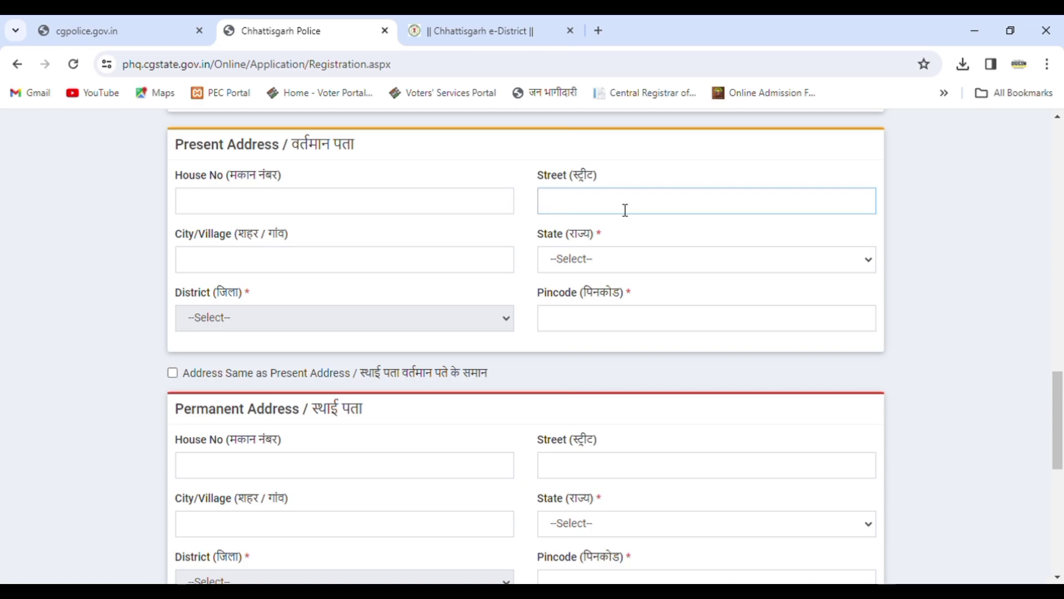
left_click(375, 212)
key("Tab")
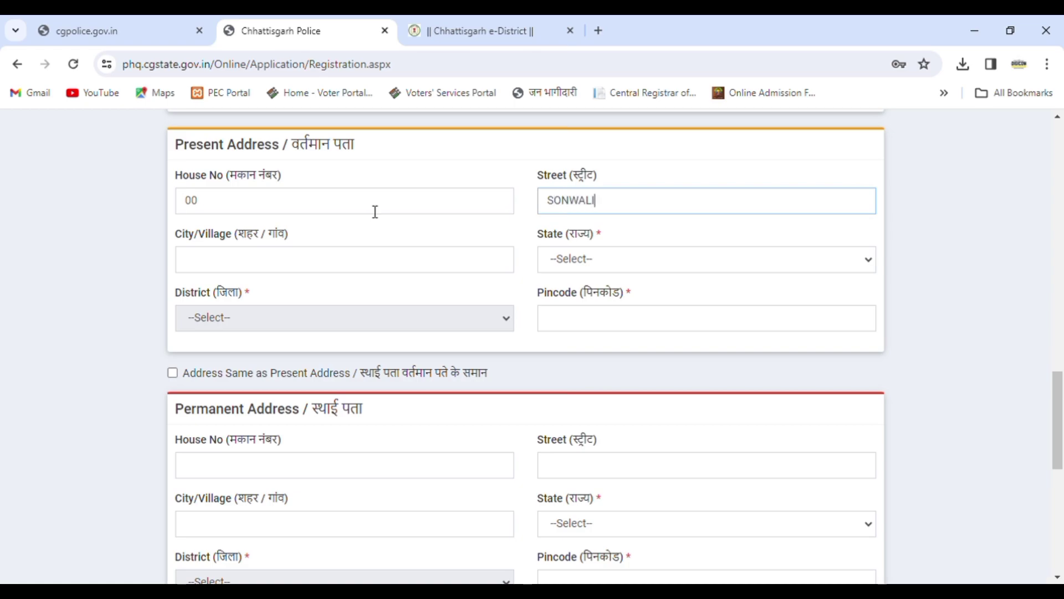
key("Tab")
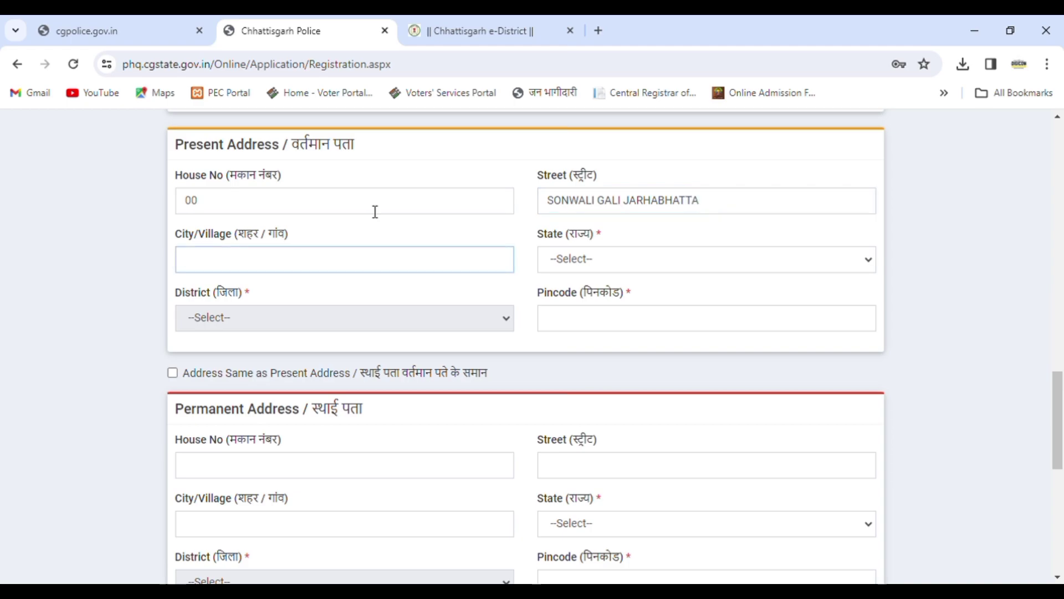
key("Tab")
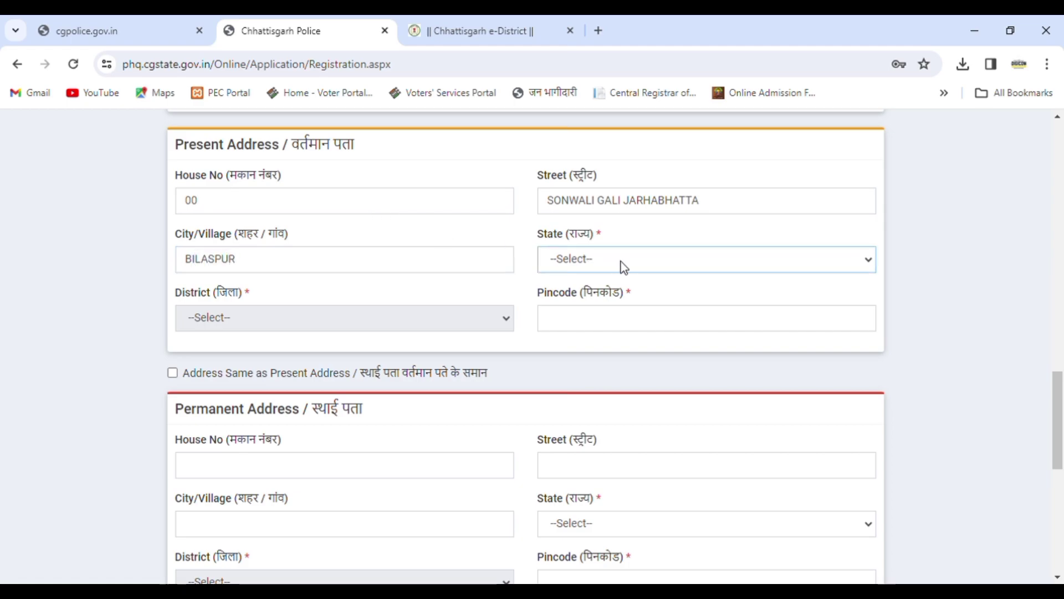
Choose state Chhattisgarh and district Bilaspur, add the pincode, and copy it as the permanent address
left_click(620, 260)
left_click(586, 386)
left_click(482, 325)
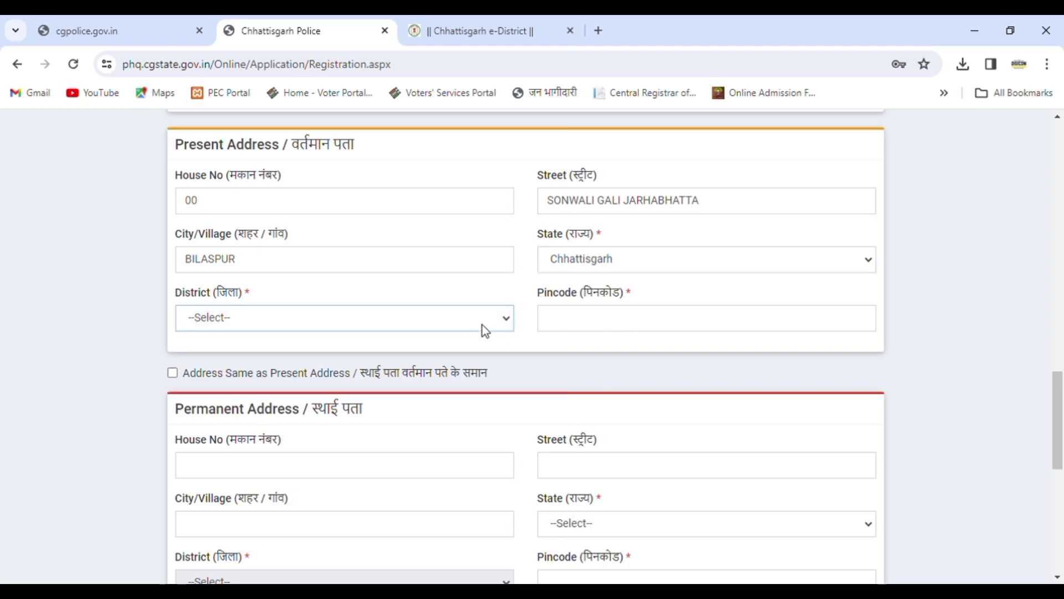
left_click(265, 120)
type("495001")
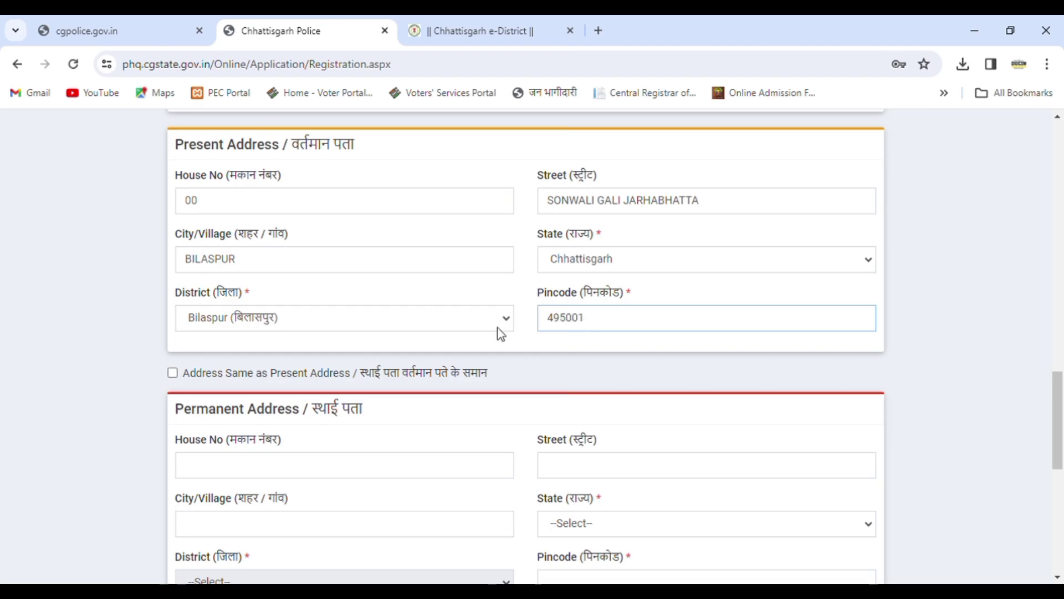
left_click(173, 374)
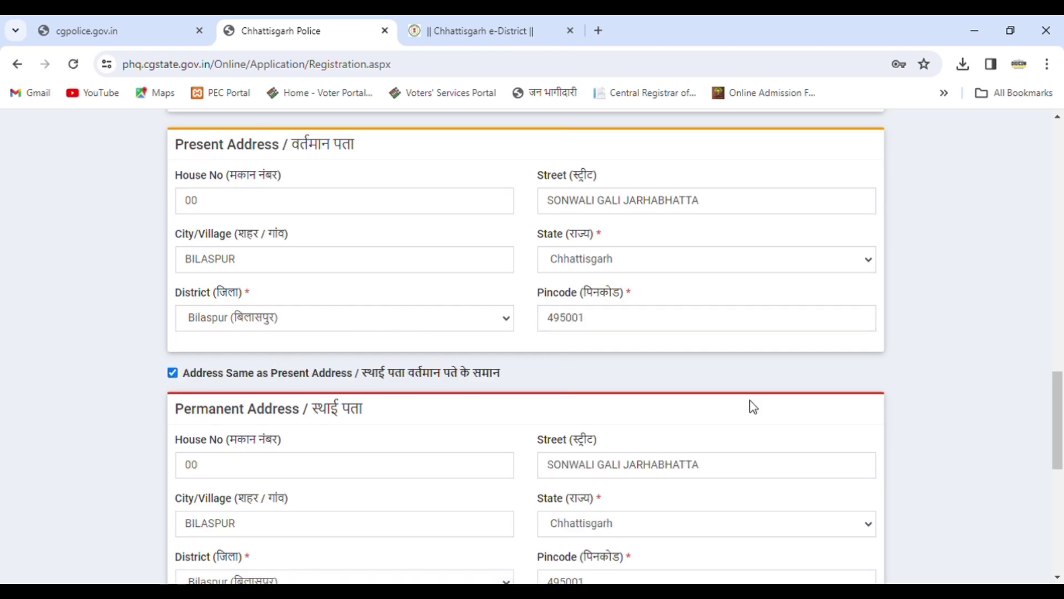
left_click_drag(1058, 427, 1047, 273)
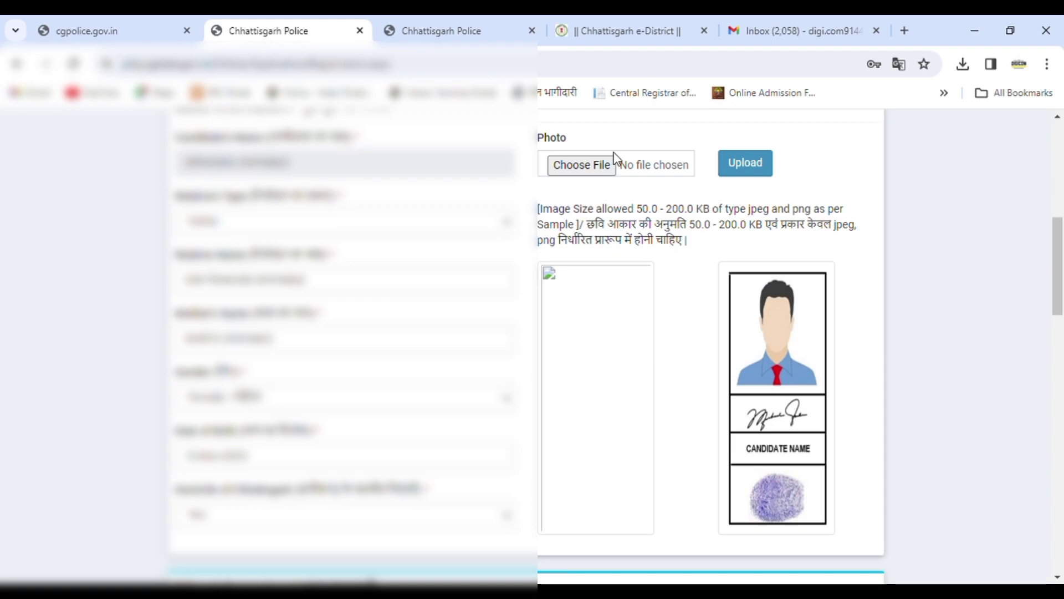
Choose the combined photo, signature and thumbprint image and upload it
left_click(596, 167)
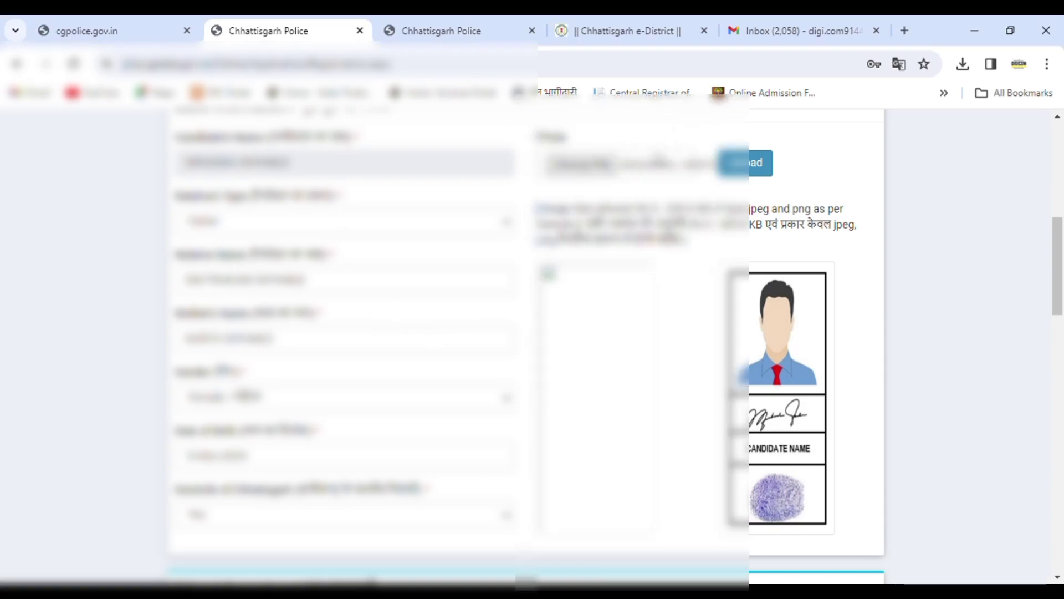
left_click(761, 165)
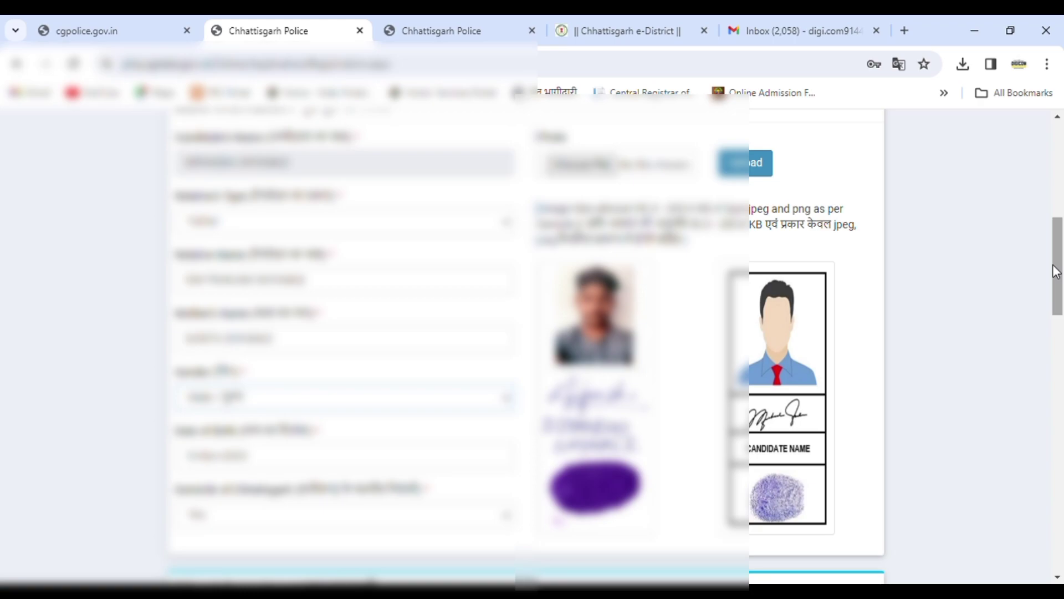
left_click_drag(1056, 272, 1061, 531)
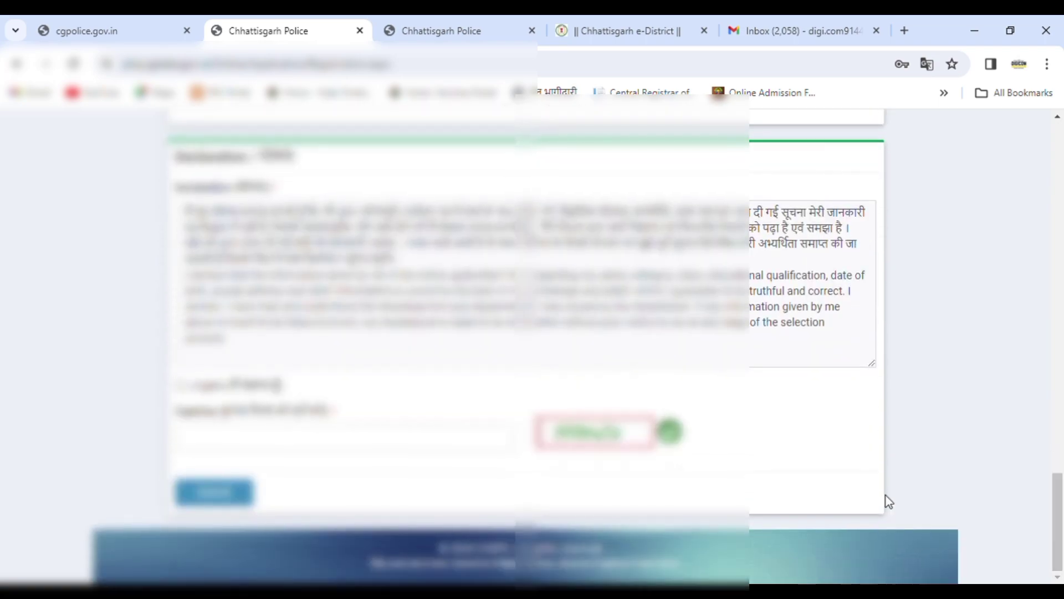
Tick I Agree on the declaration and trim the identification mark entry
left_click(181, 384)
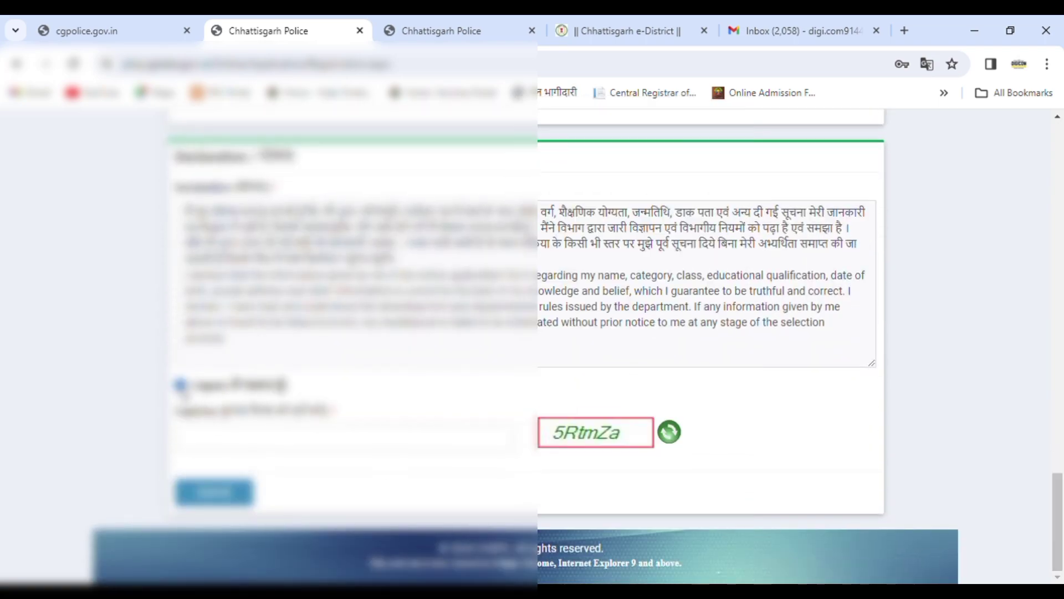
left_click_drag(1061, 496, 1045, 328)
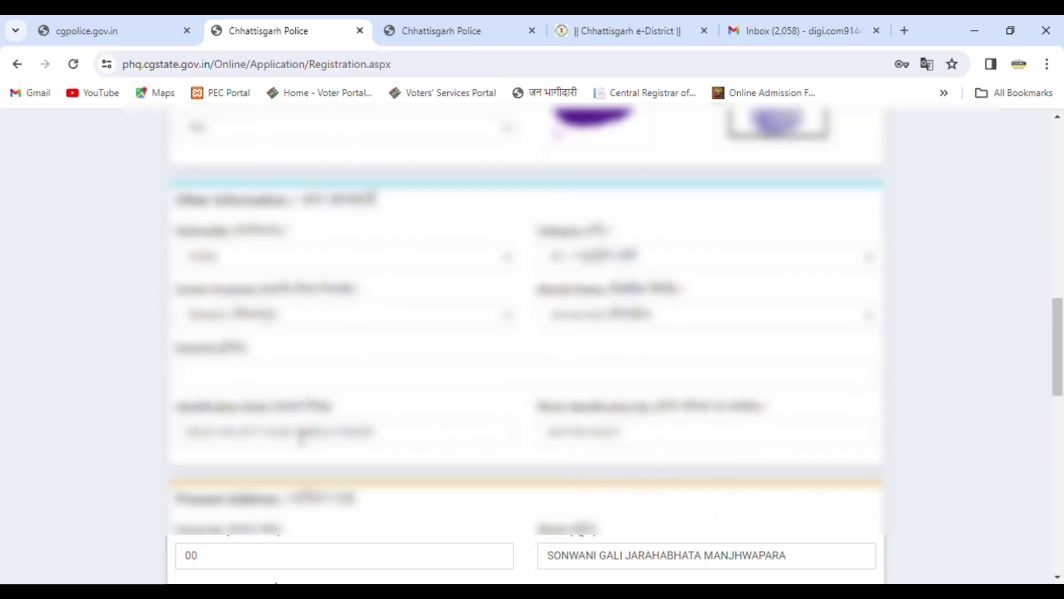
left_click(300, 438)
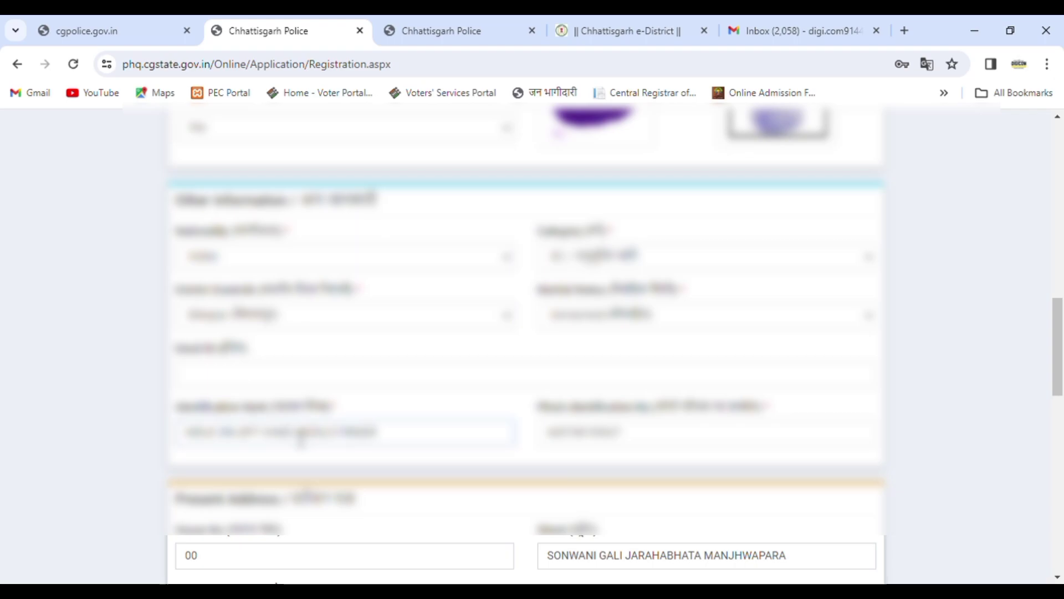
type("D")
key("BackSpace")
key("BackSpace")
Enter the displayed captcha code
left_click_drag(1058, 355, 1062, 516)
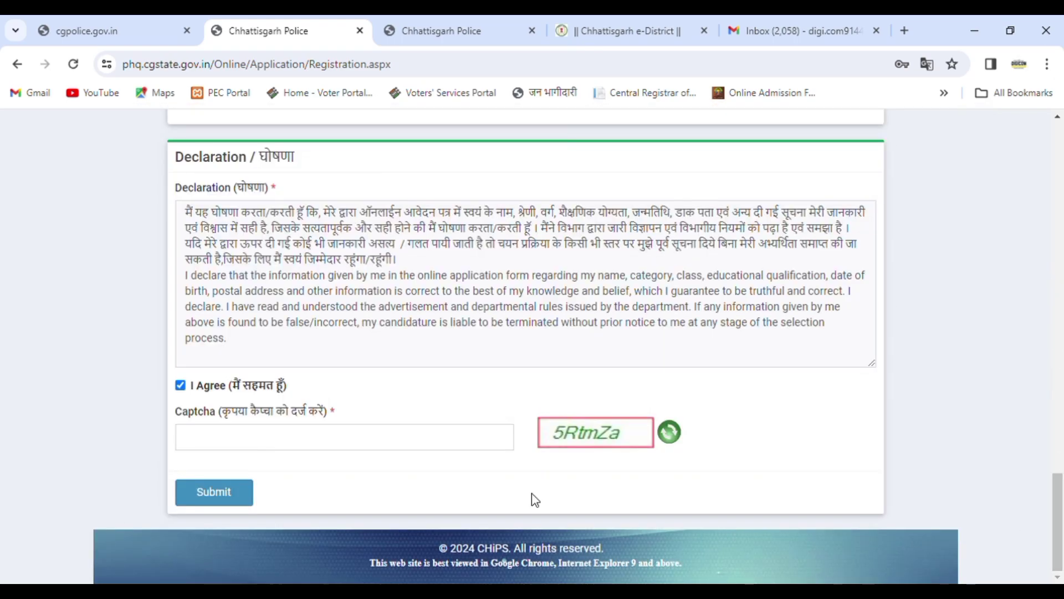
left_click(282, 450)
type("5R")
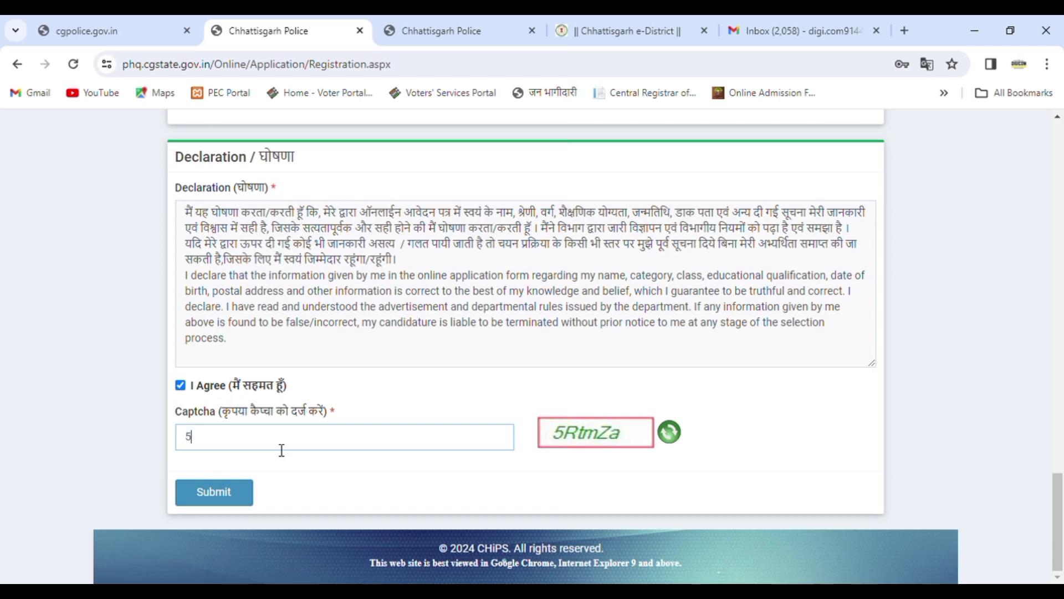
type("tmZa")
Submit the registration form and choose the district for the application
left_click(212, 493)
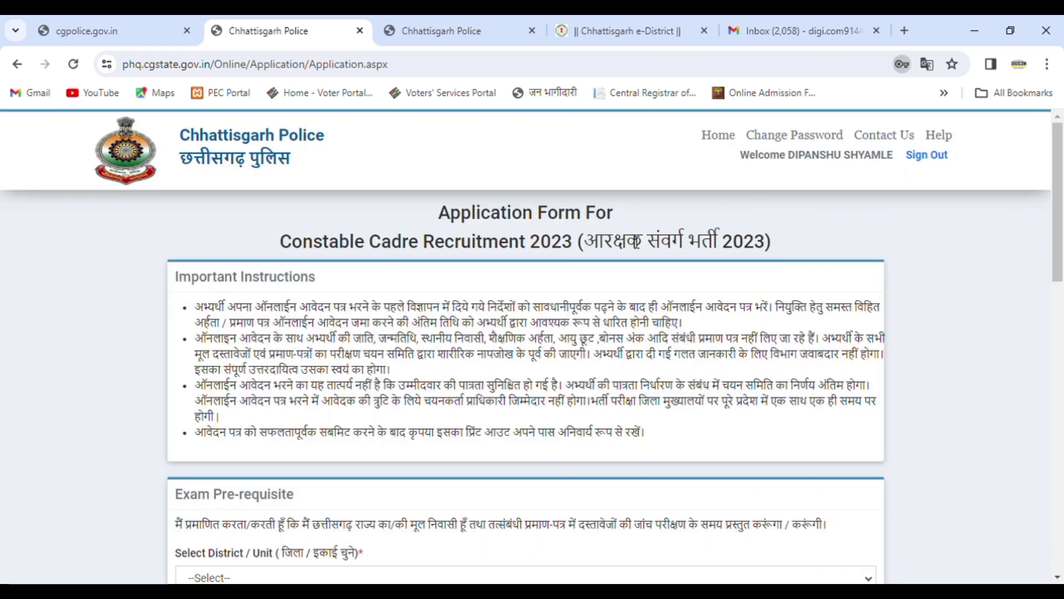
scroll(1060, 242, "down", 3)
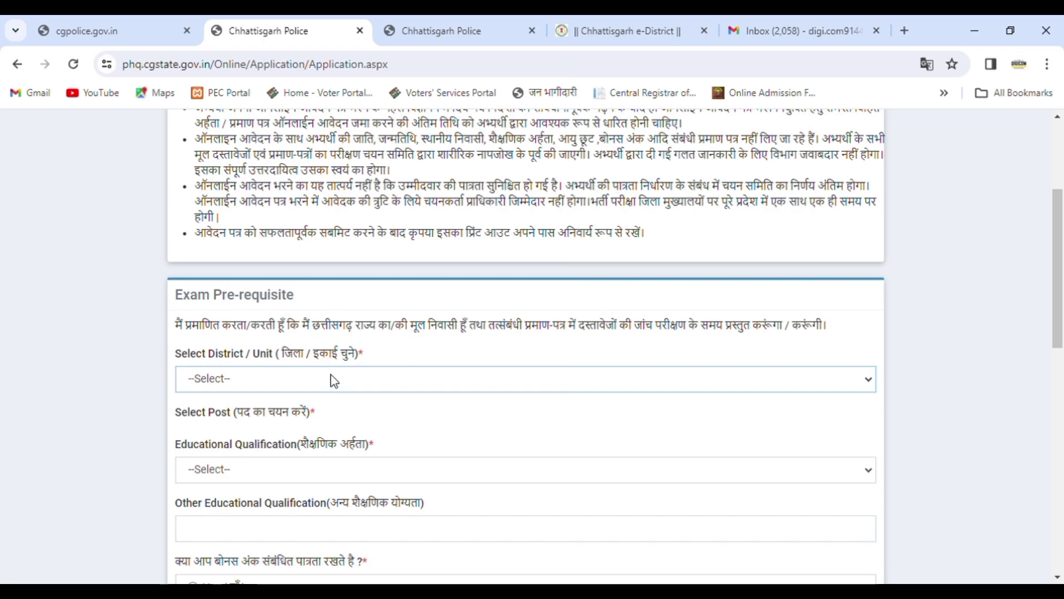
key("Down")
key("Down")
key("Down")
key("Down")
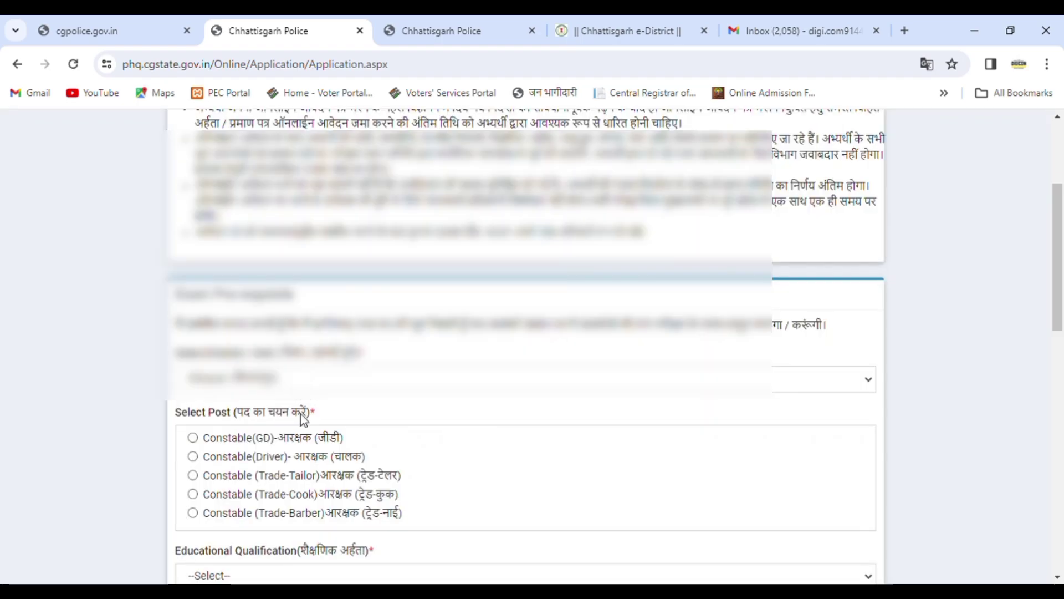
left_click_drag(1062, 264, 1062, 330)
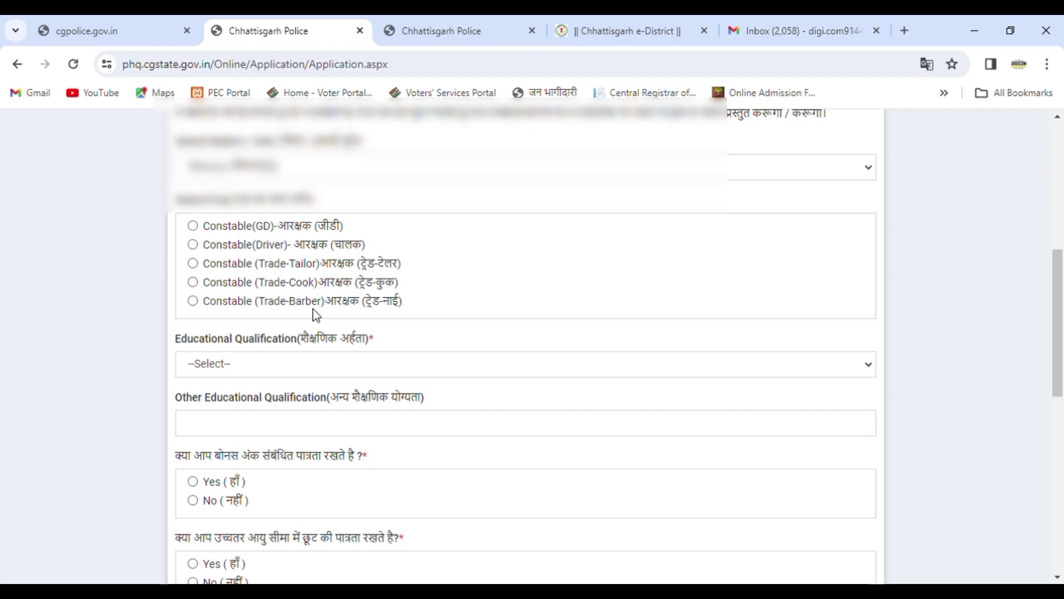
Apply for the Constable(GD) post with educational qualification 10 वी
left_click(193, 226)
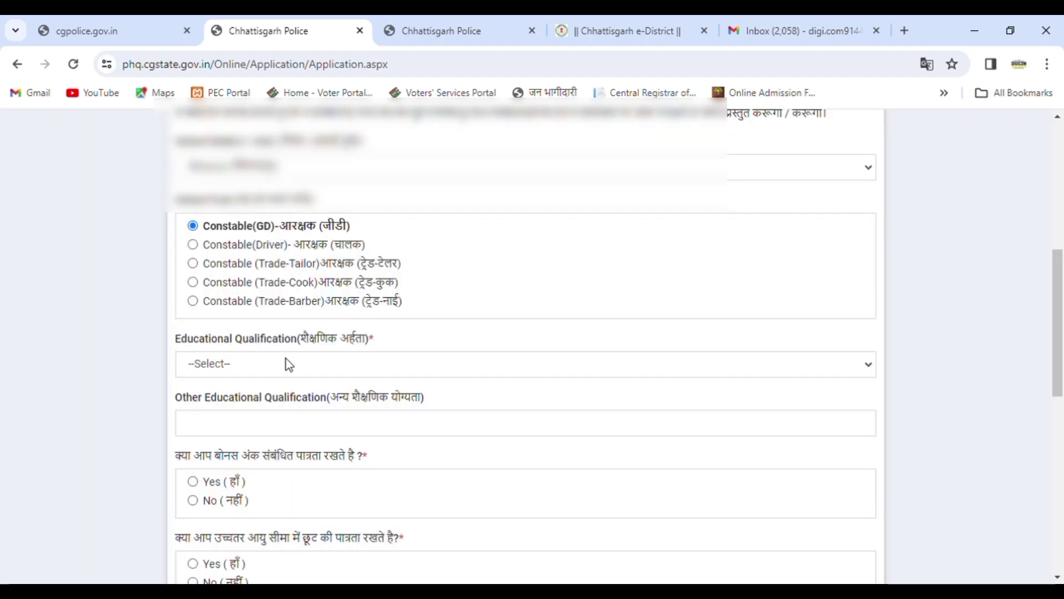
left_click(286, 363)
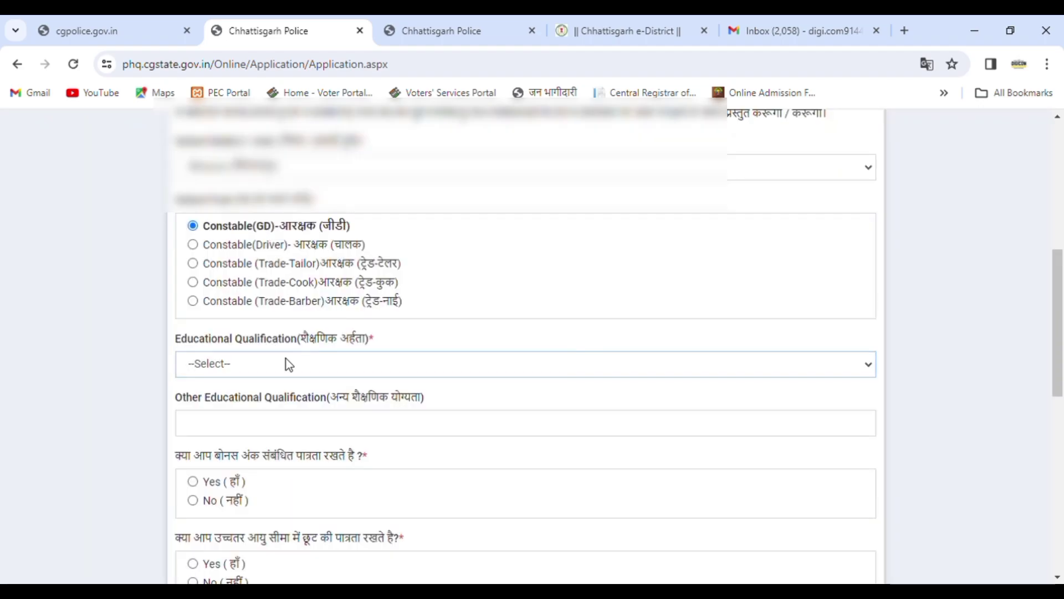
left_click(248, 411)
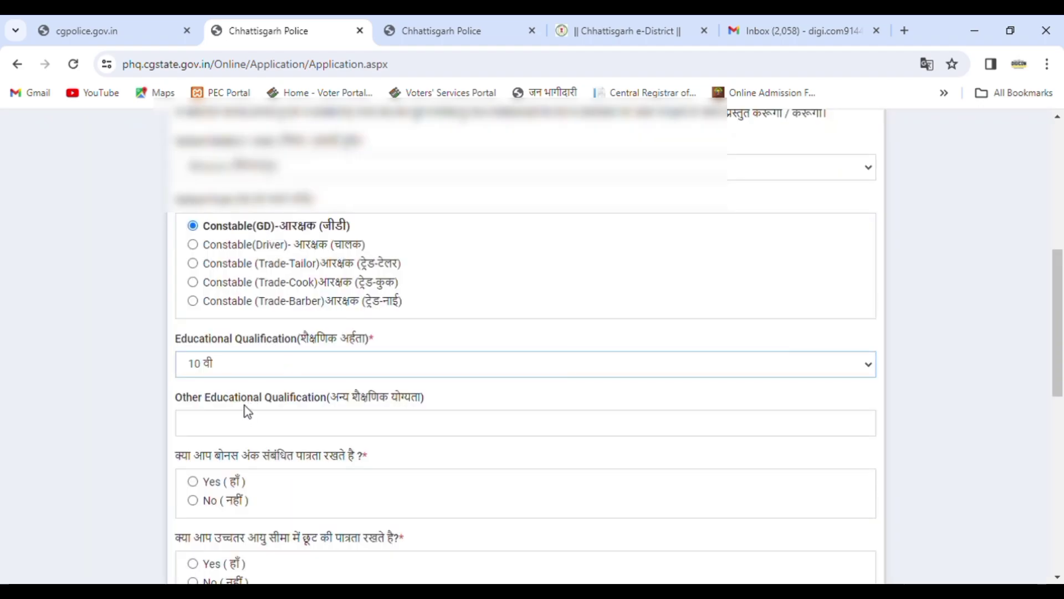
left_click(261, 432)
left_click_drag(1060, 310, 1038, 382)
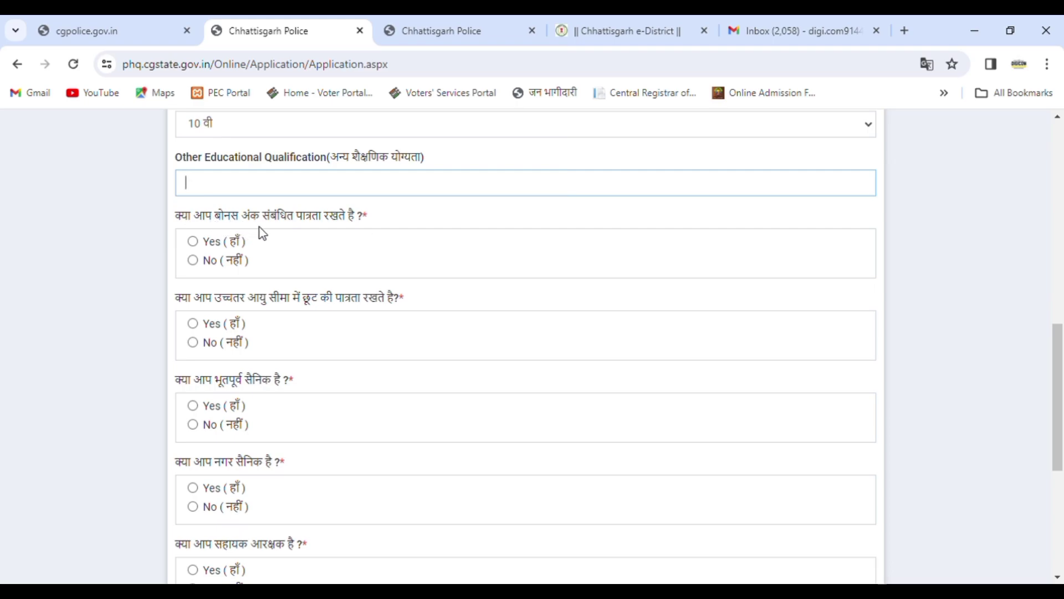
Answer No to bonus marks, age relaxation, ex-serviceman, Nagar Sainik, auxiliary constable and criminal case questions
left_click(194, 262)
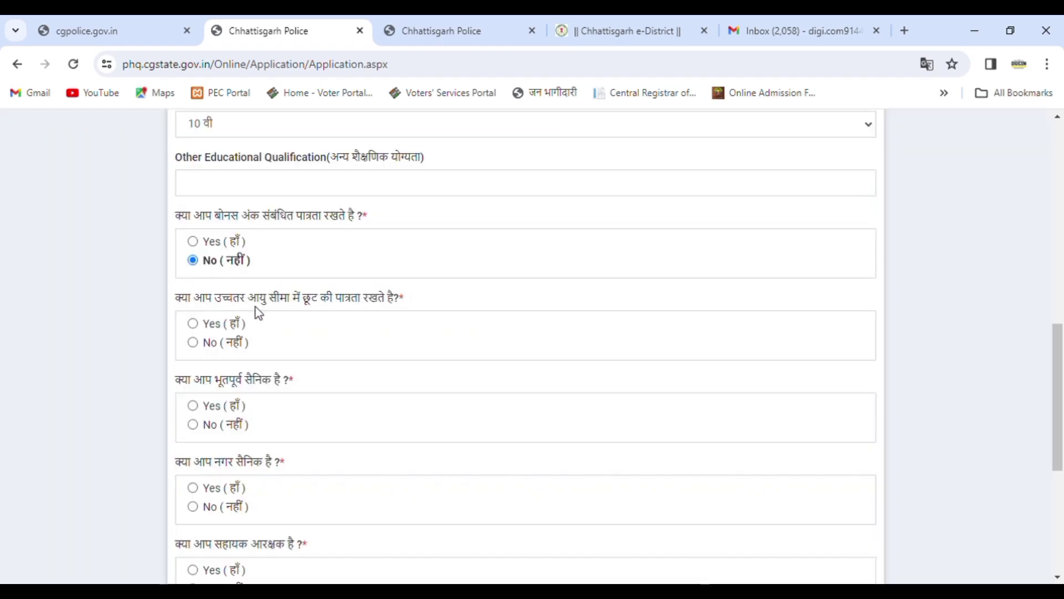
left_click(193, 343)
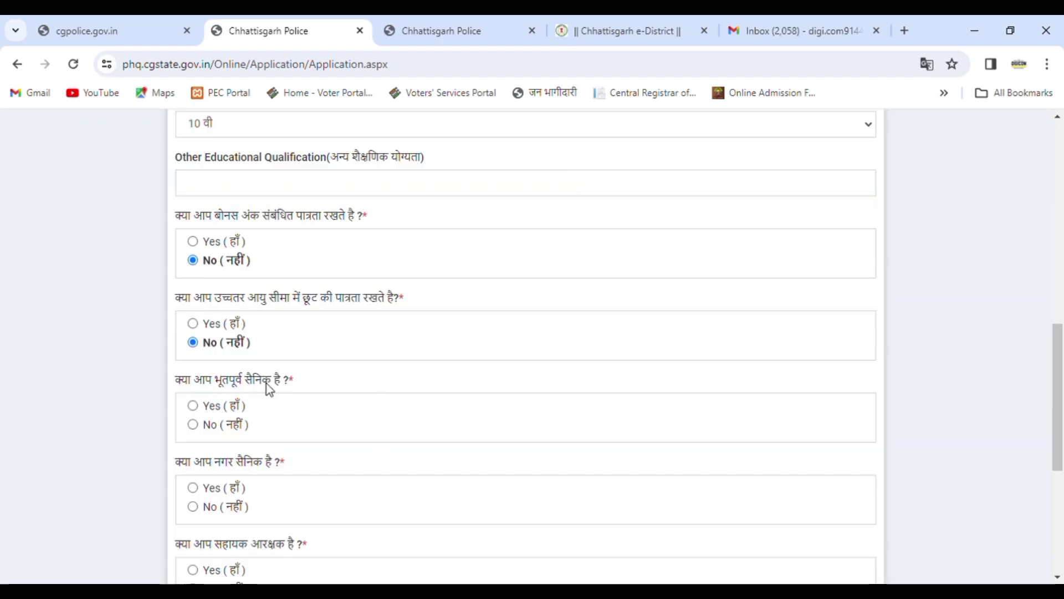
left_click(194, 426)
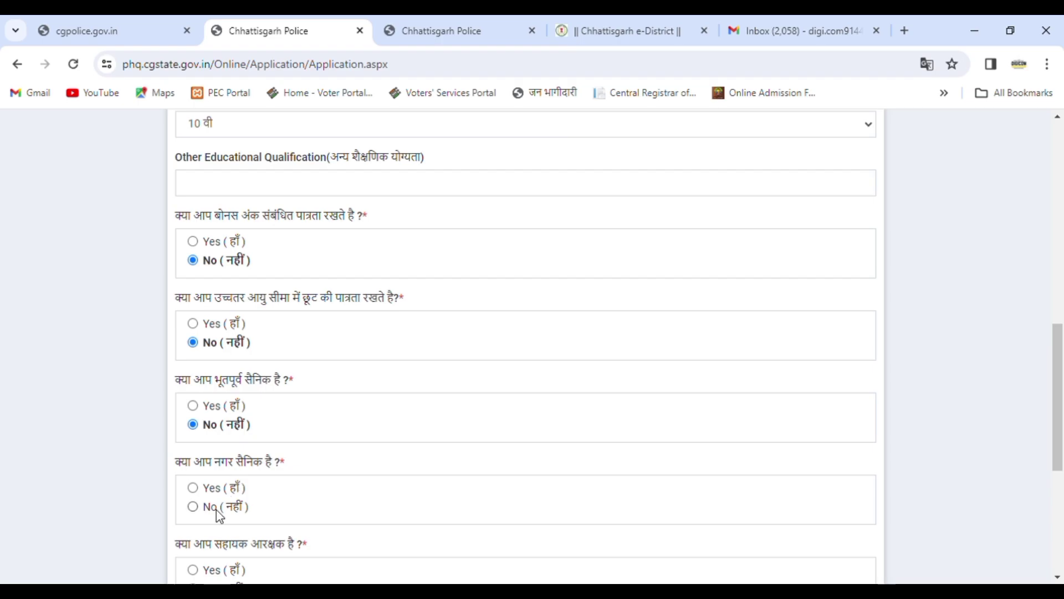
left_click(193, 506)
left_click_drag(1059, 356, 1061, 449)
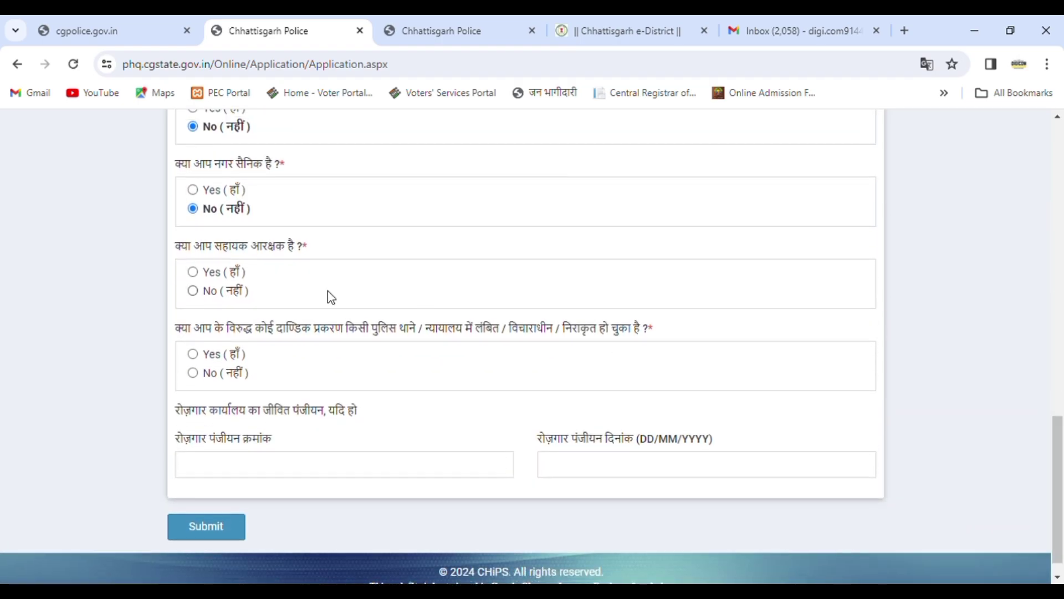
left_click(194, 290)
left_click(193, 374)
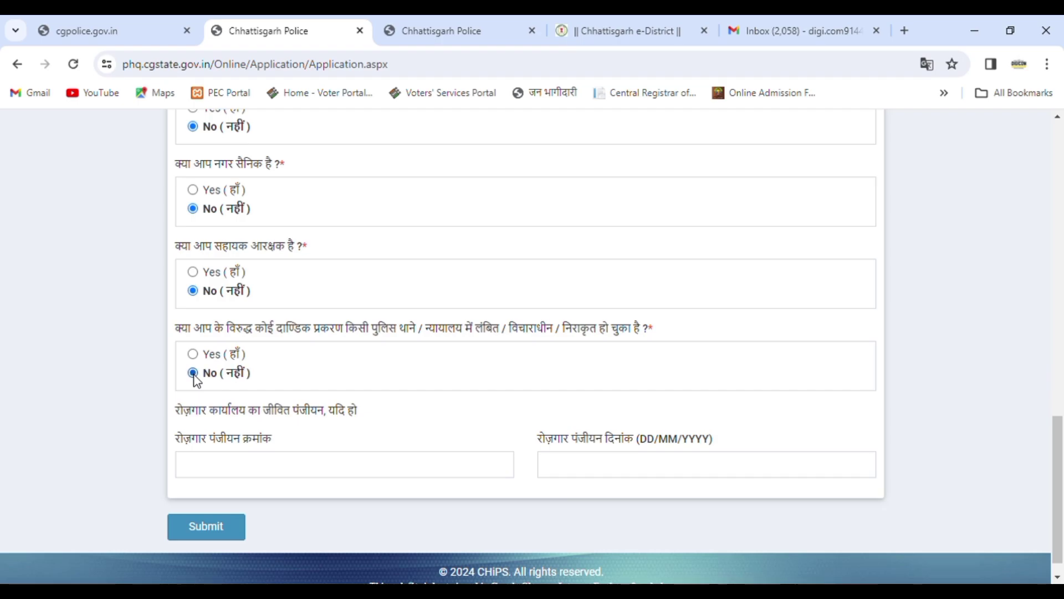
left_click(247, 465)
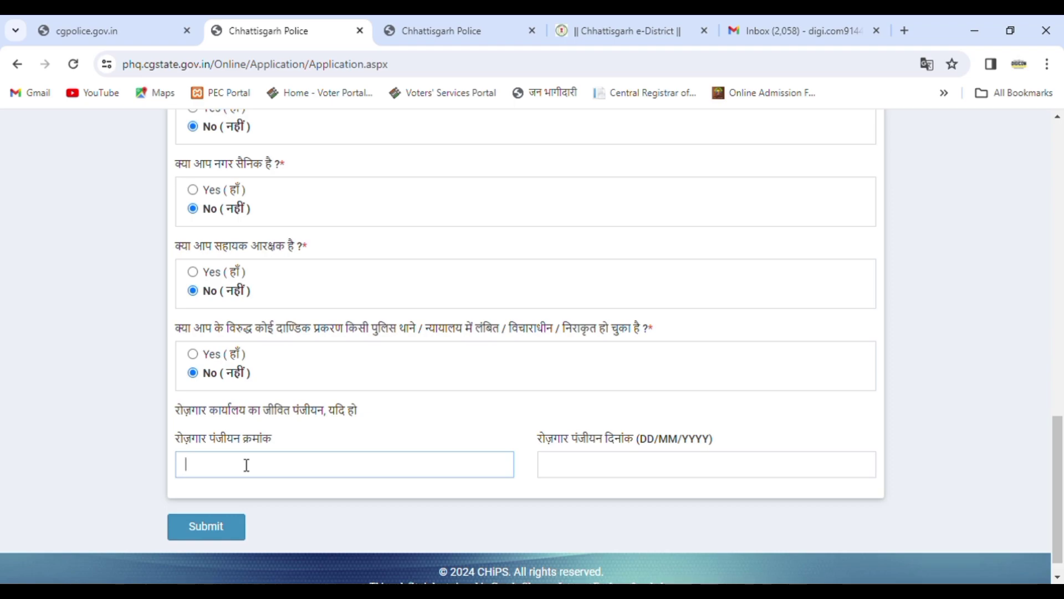
Enter the employment registration number, correcting a mistyped part of it
type("CT021")
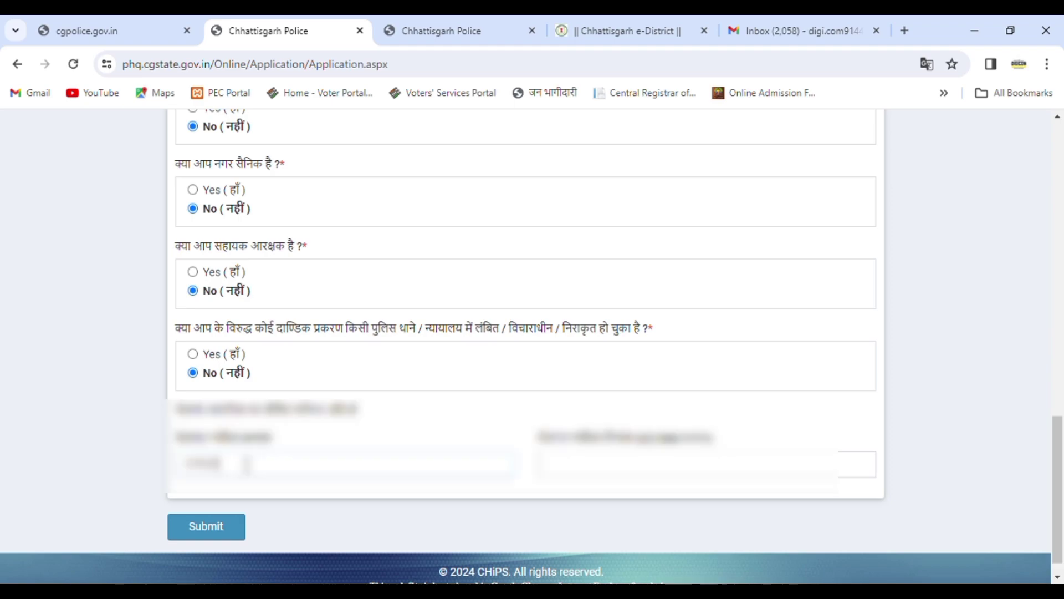
key("BackSpace")
key("BackSpace")
key("BackSpace")
key("BackSpace")
key("BackSpace")
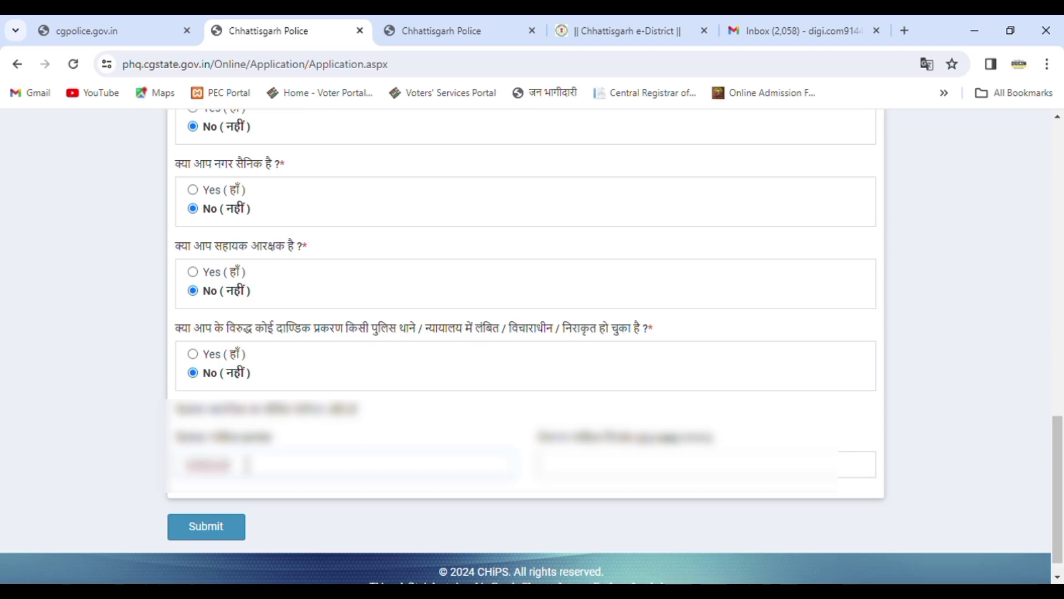
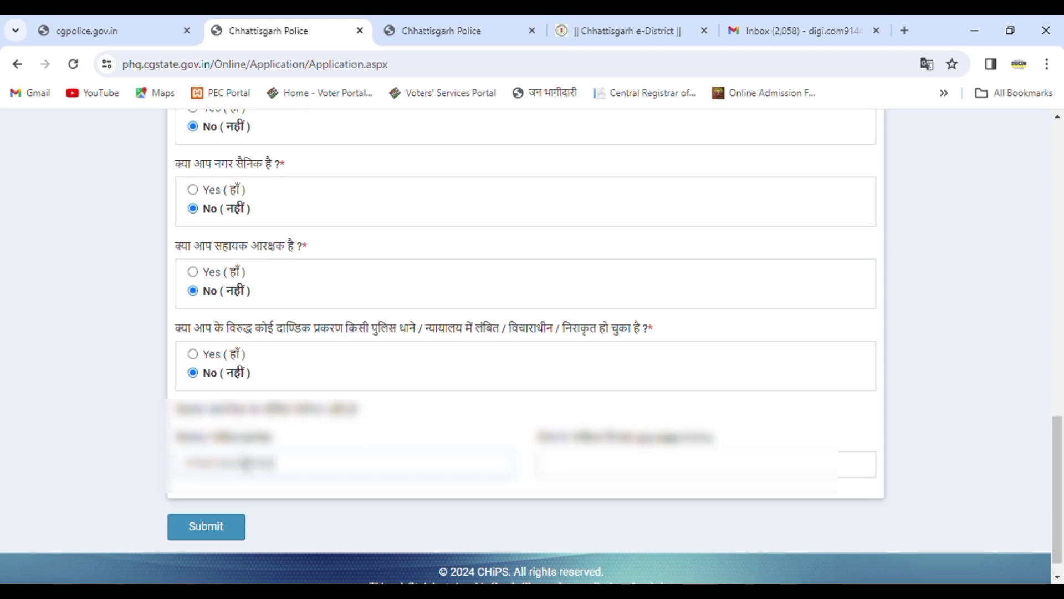
Set the employment registration date to 01/02/2023 and submit the form
left_click(618, 465)
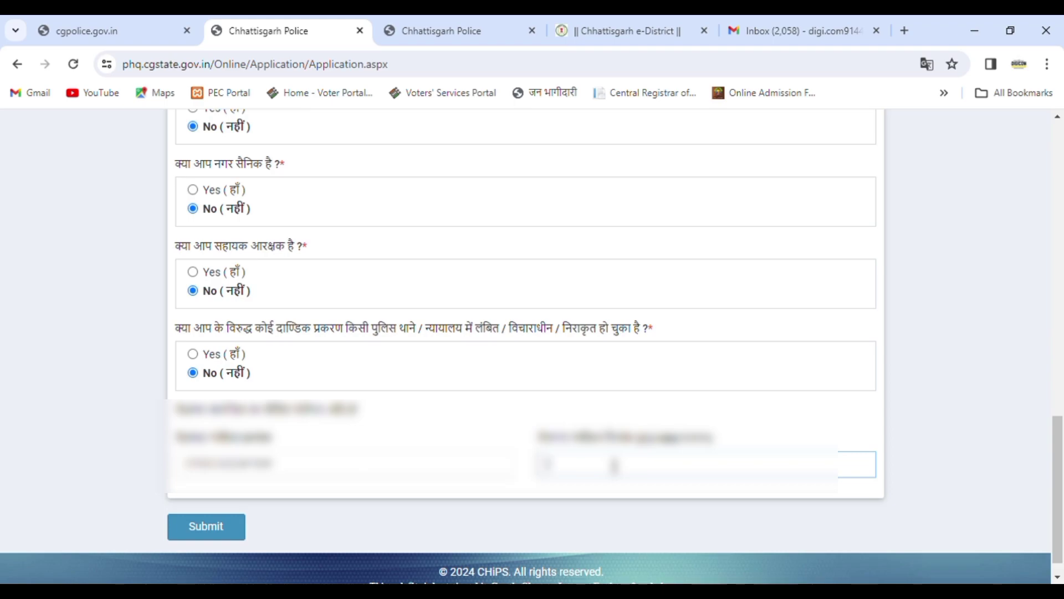
type("01/02")
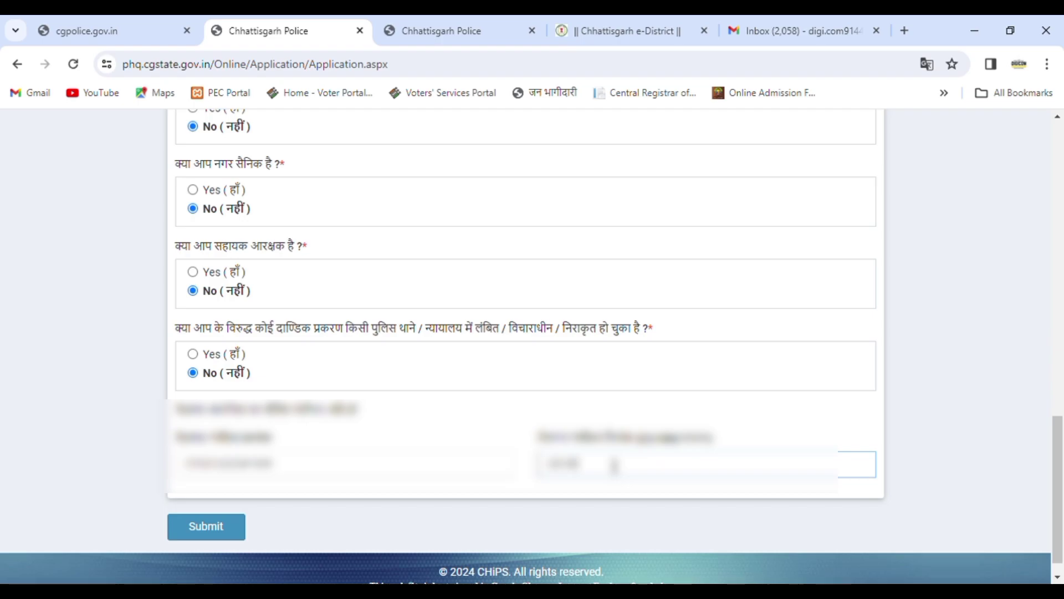
type("/2023")
left_click(215, 527)
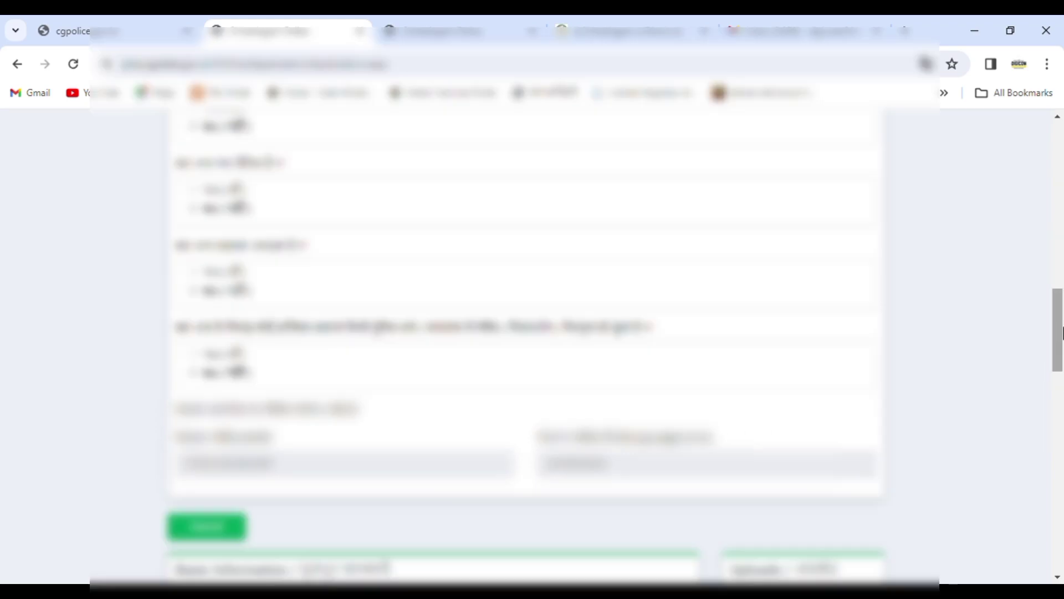
Tick I Agree on the Declaration, enter the captcha code and submit the application
scroll(1059, 366, "down", 5)
left_click_drag(1061, 383, 1061, 404)
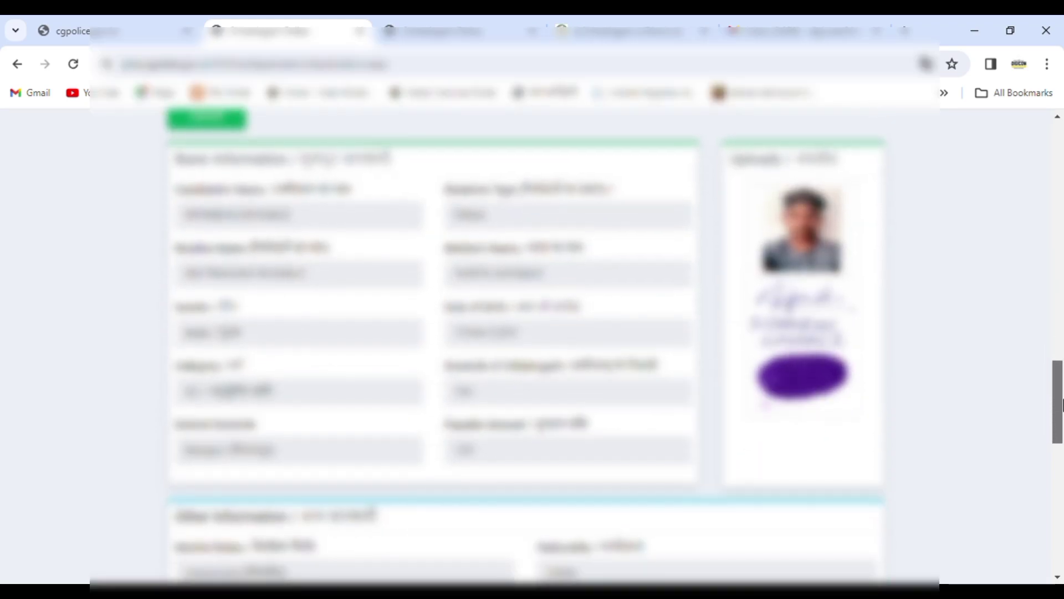
left_click_drag(1061, 405, 1062, 528)
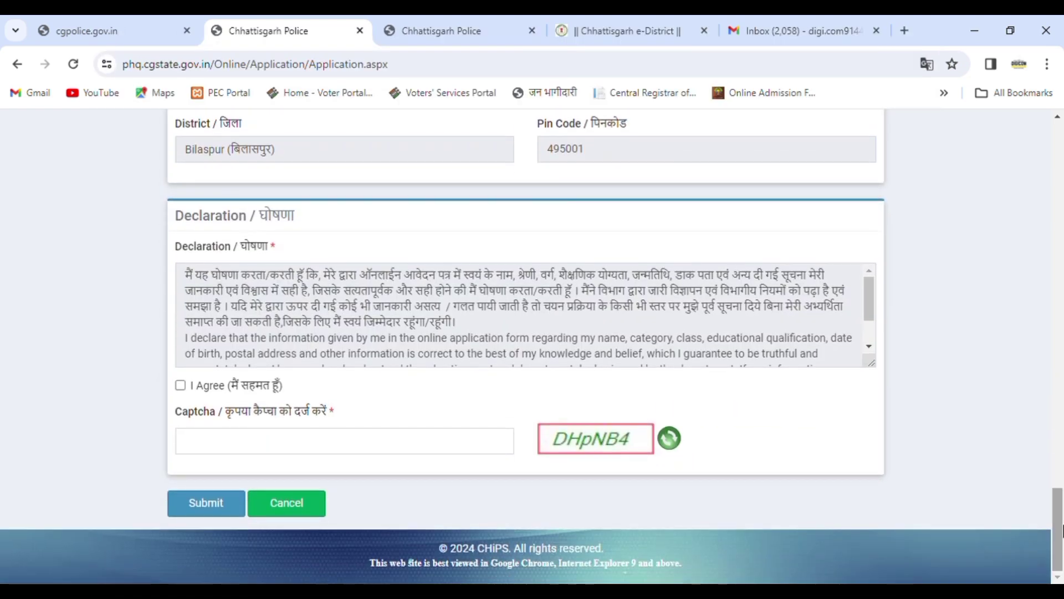
left_click(180, 386)
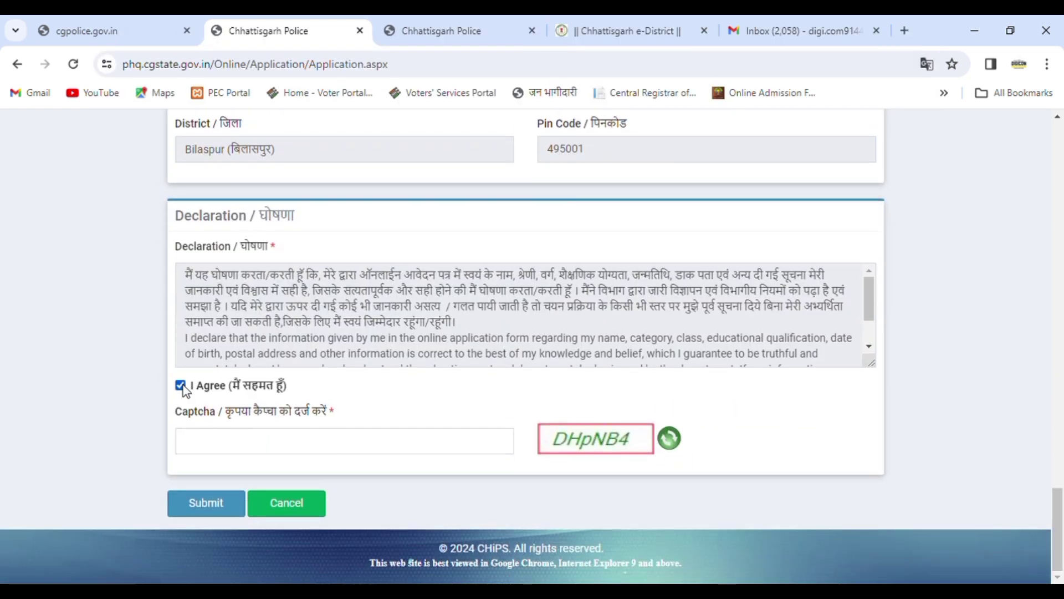
left_click(268, 449)
type("DHpNB4")
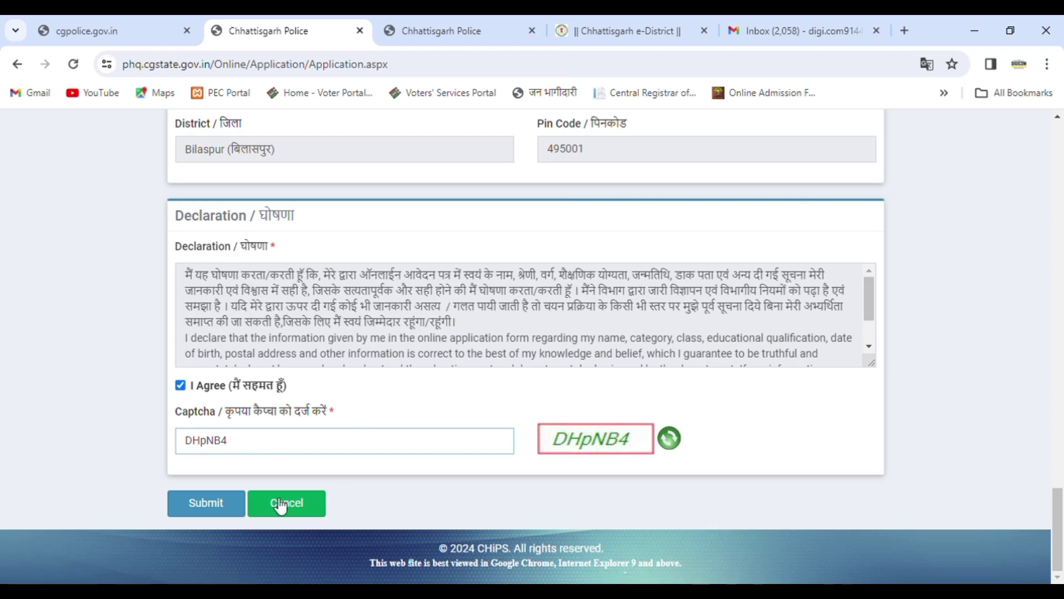
left_click(204, 501)
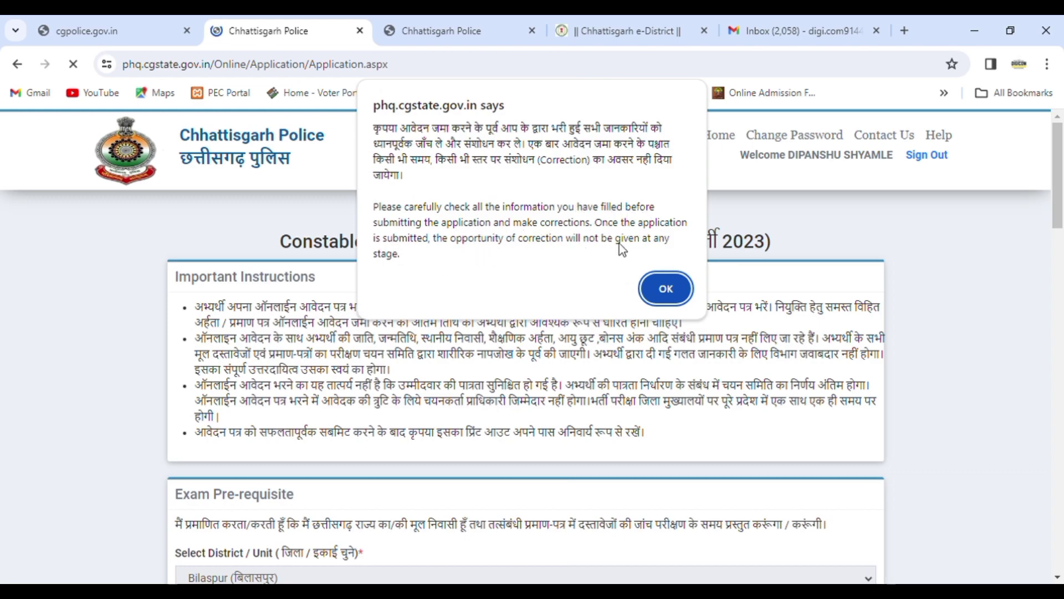
Accept the recheck warning, Confirm & Submit, then proceed to pay the 125.00 fee
left_click(666, 290)
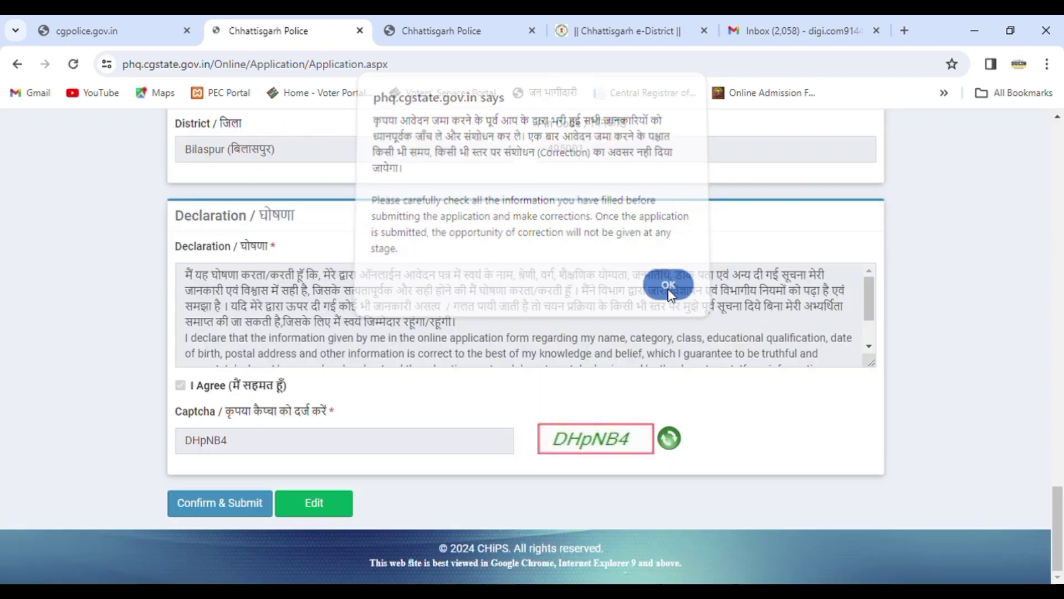
left_click(231, 505)
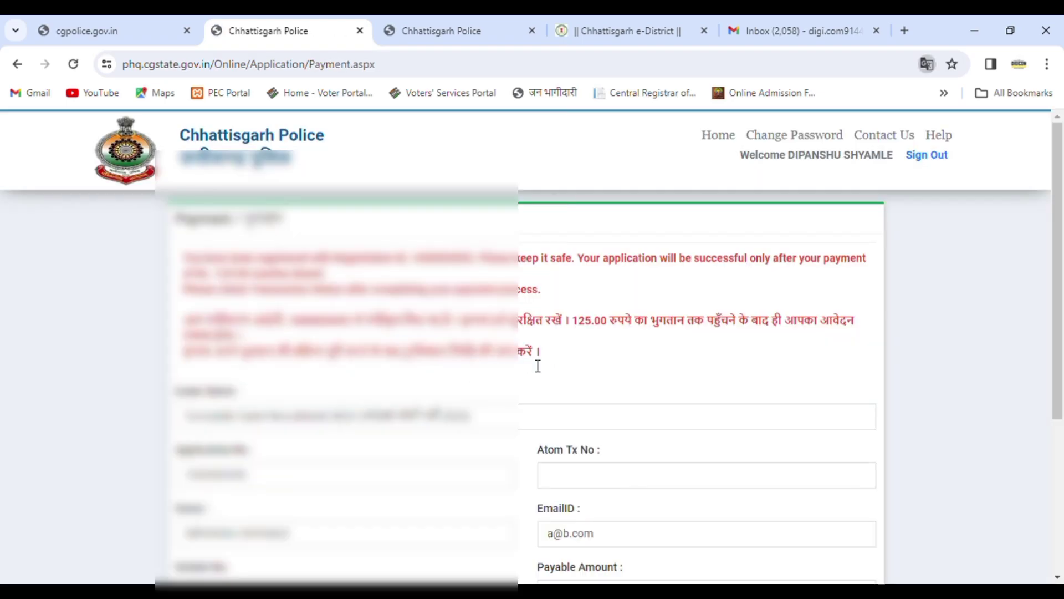
left_click_drag(1058, 220, 1058, 349)
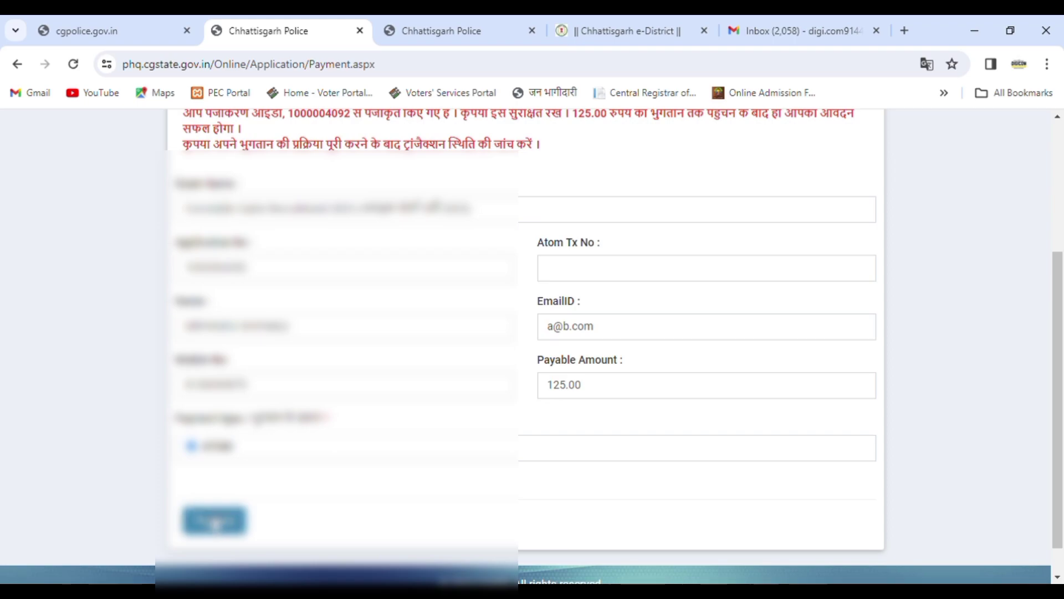
left_click(214, 521)
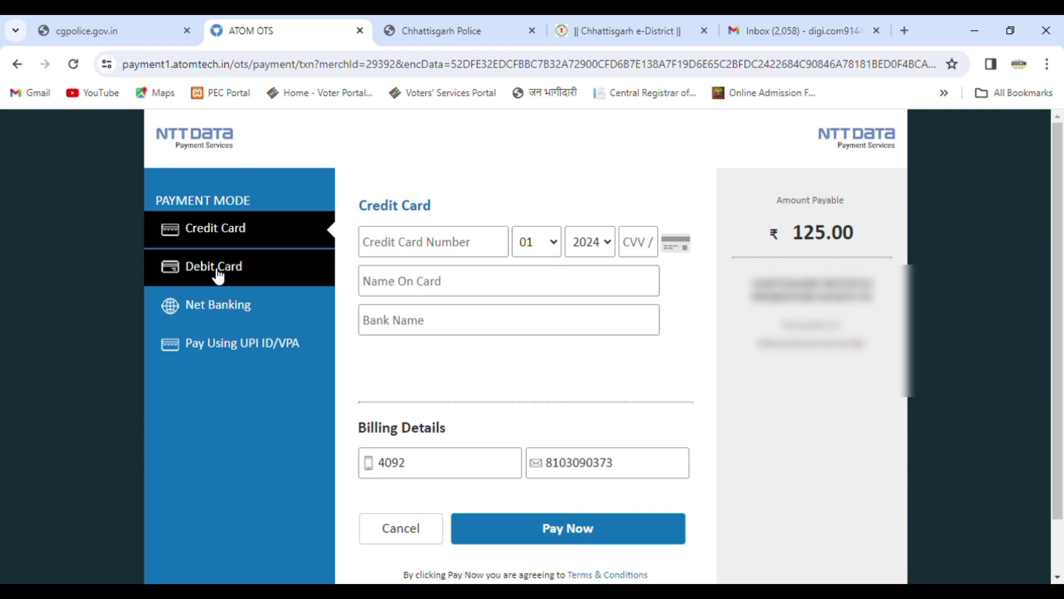
Choose Debit Card as the payment mode and enter the card details
left_click(235, 341)
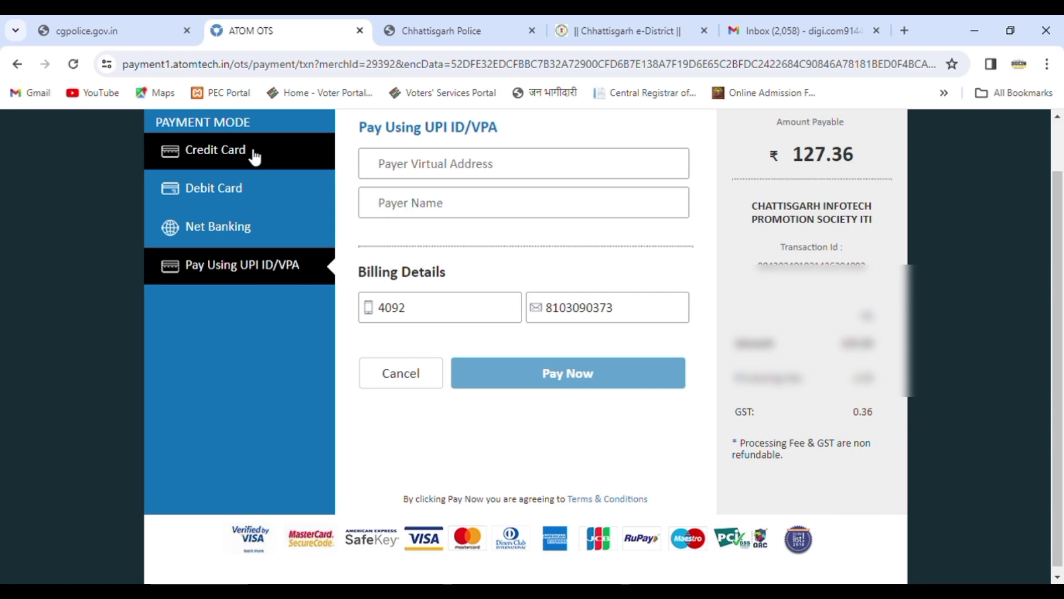
left_click(235, 194)
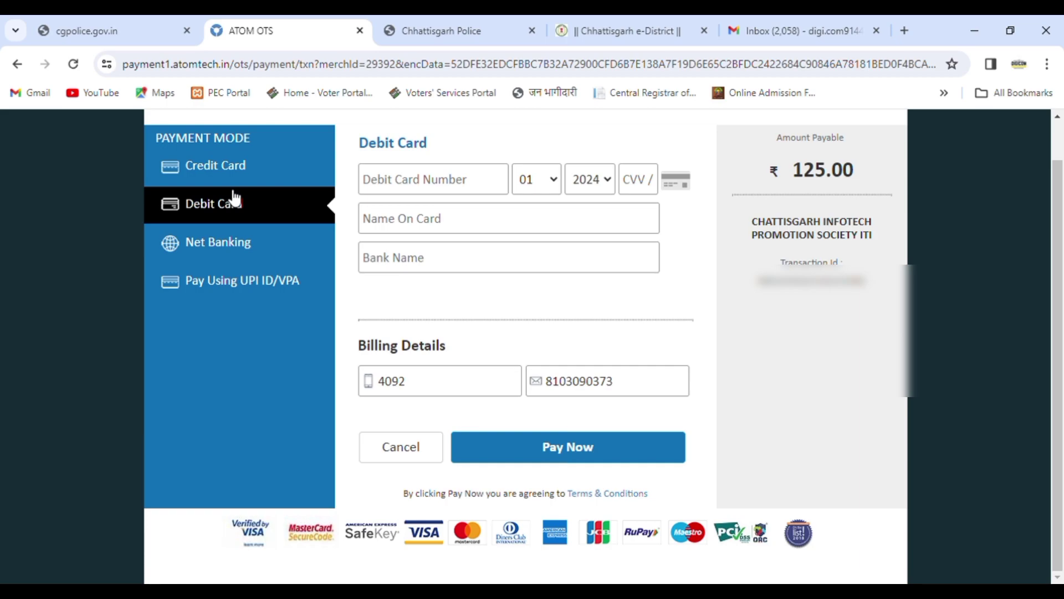
left_click(376, 188)
left_click(566, 448)
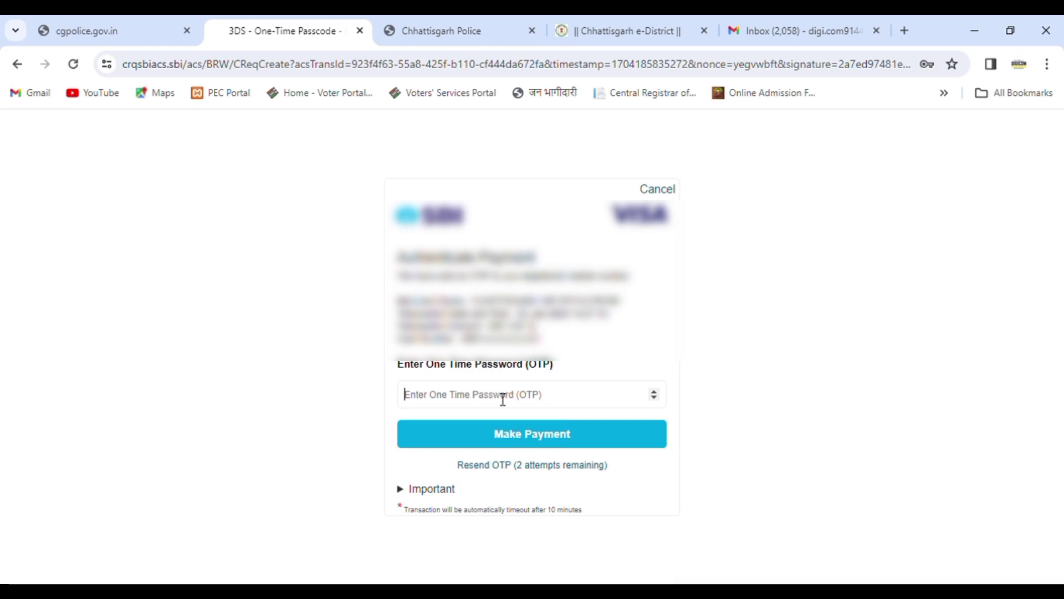
Authorise the payment with the SBI one-time password and return to the dashboard
left_click(532, 431)
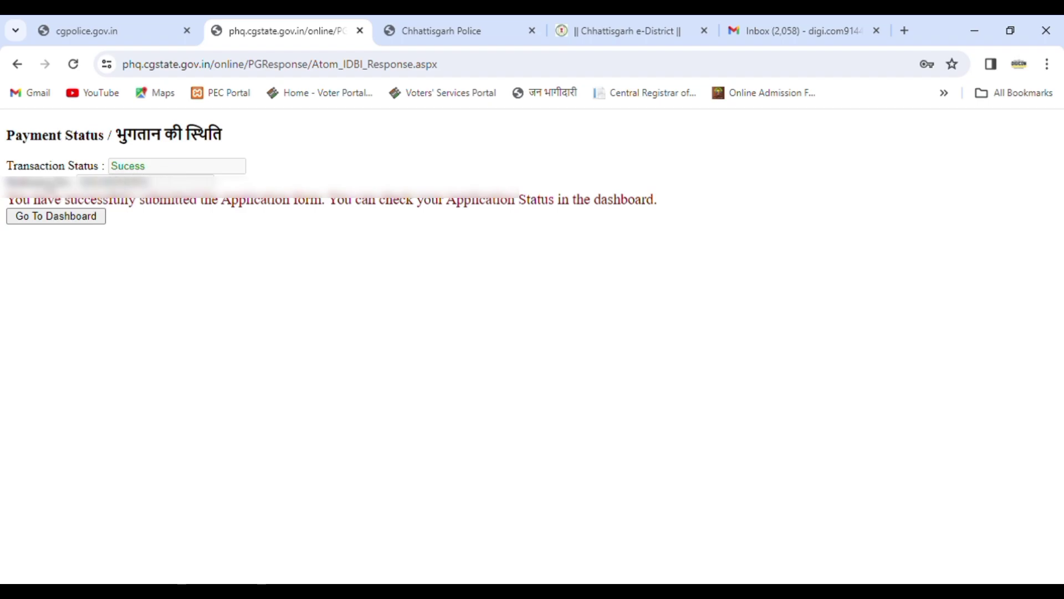
left_click(48, 212)
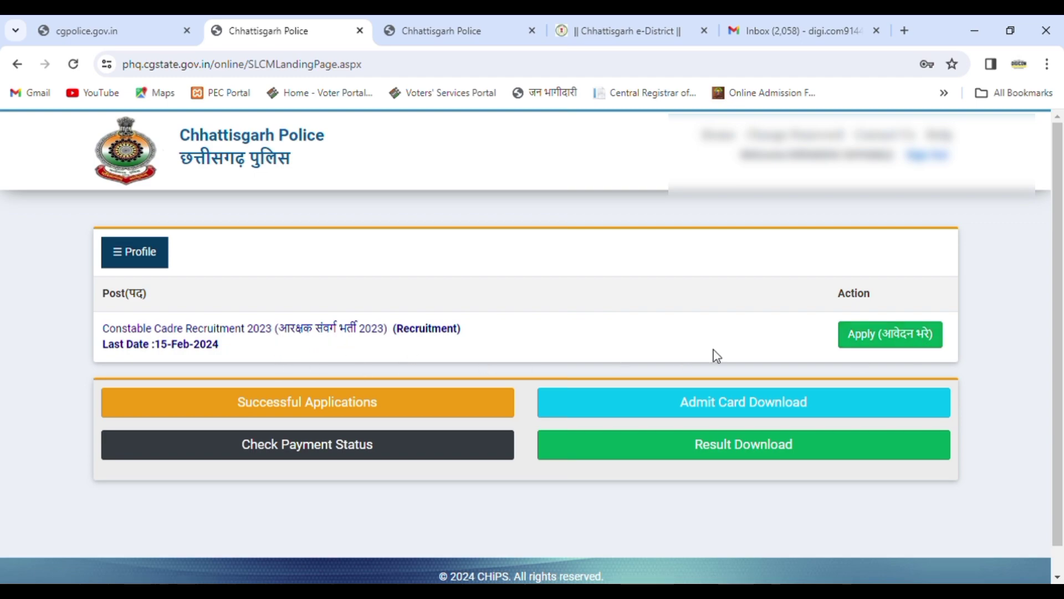
left_click(884, 345)
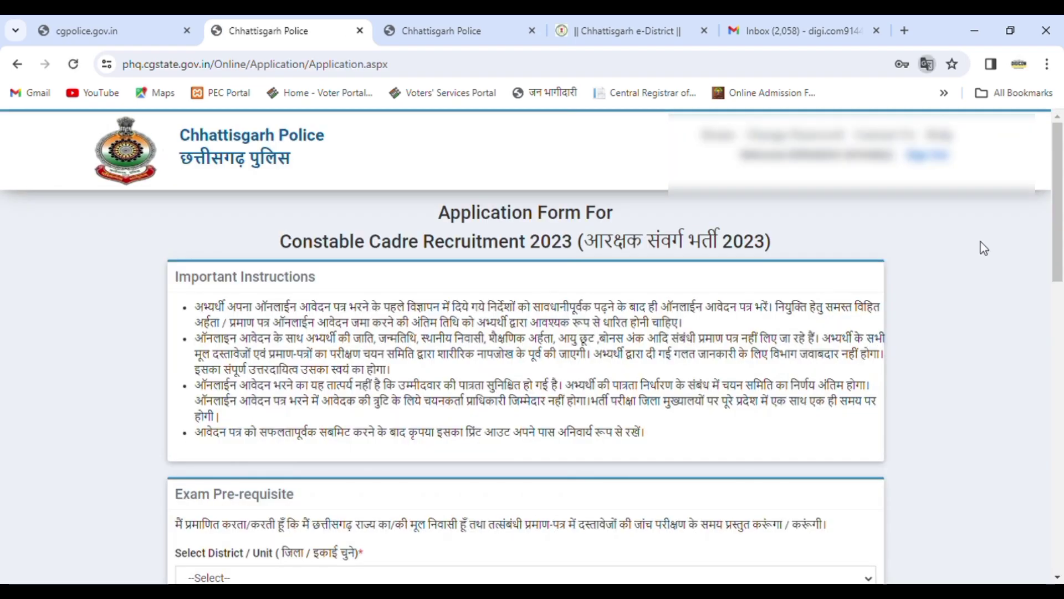
left_click_drag(1058, 247, 589, 174)
left_click(722, 140)
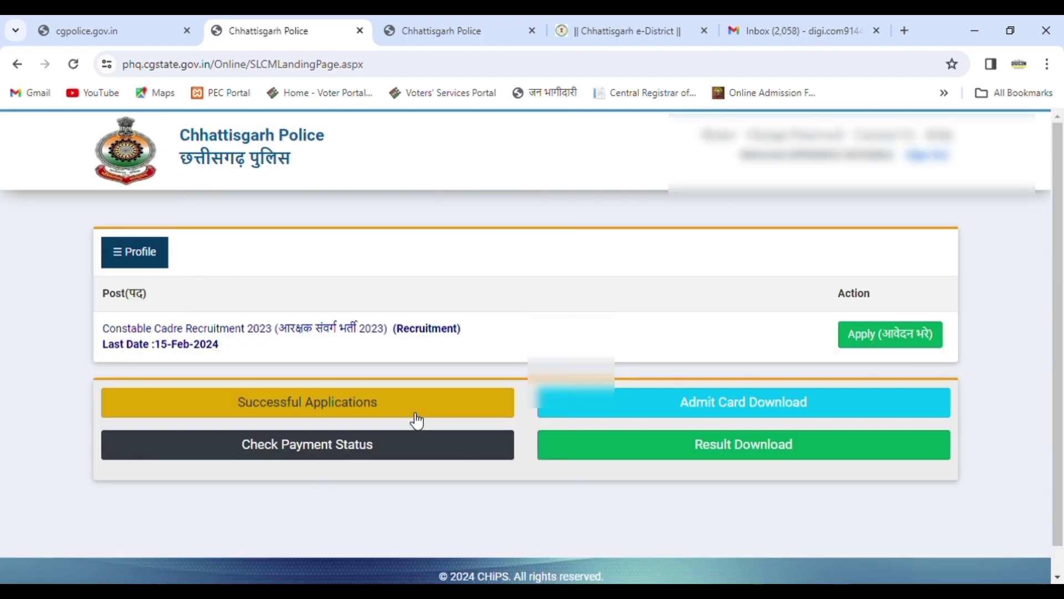
Open Successful Applications and print the Constable Cadre application, allowing the blocked pop-up
left_click(380, 419)
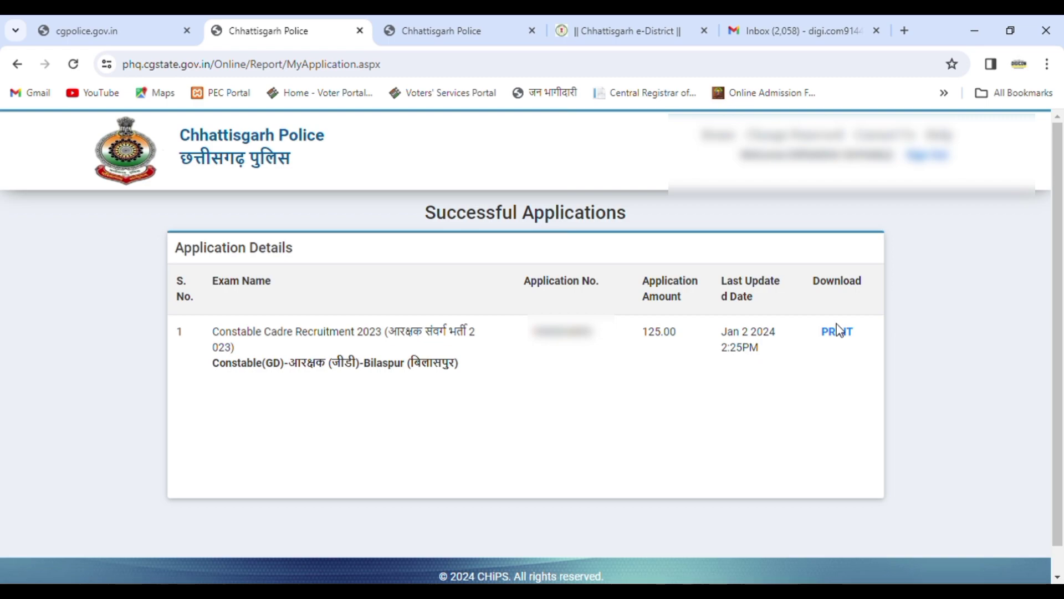
left_click(857, 333)
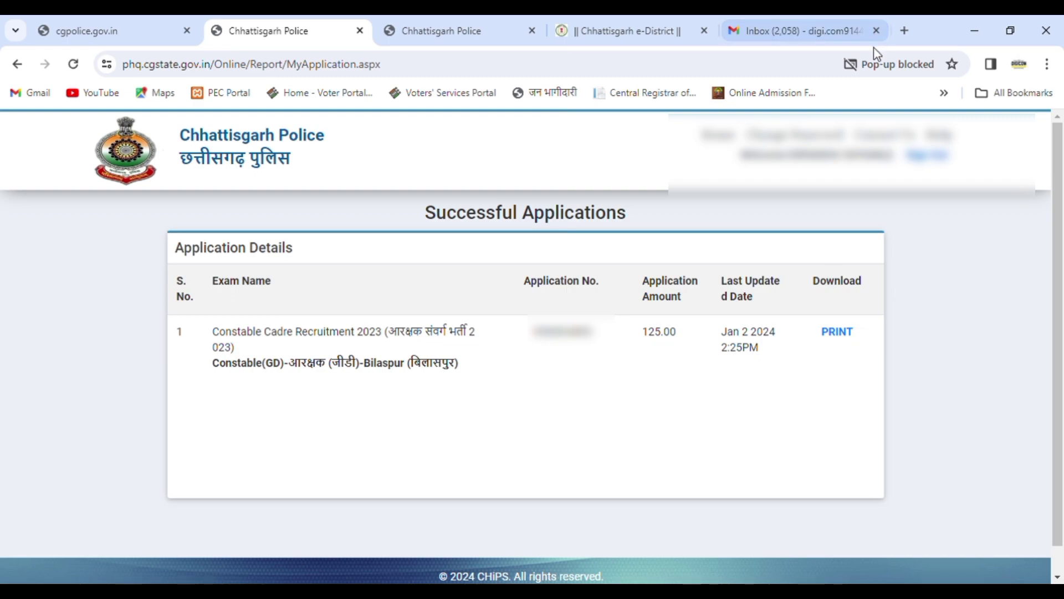
left_click(882, 64)
left_click(926, 65)
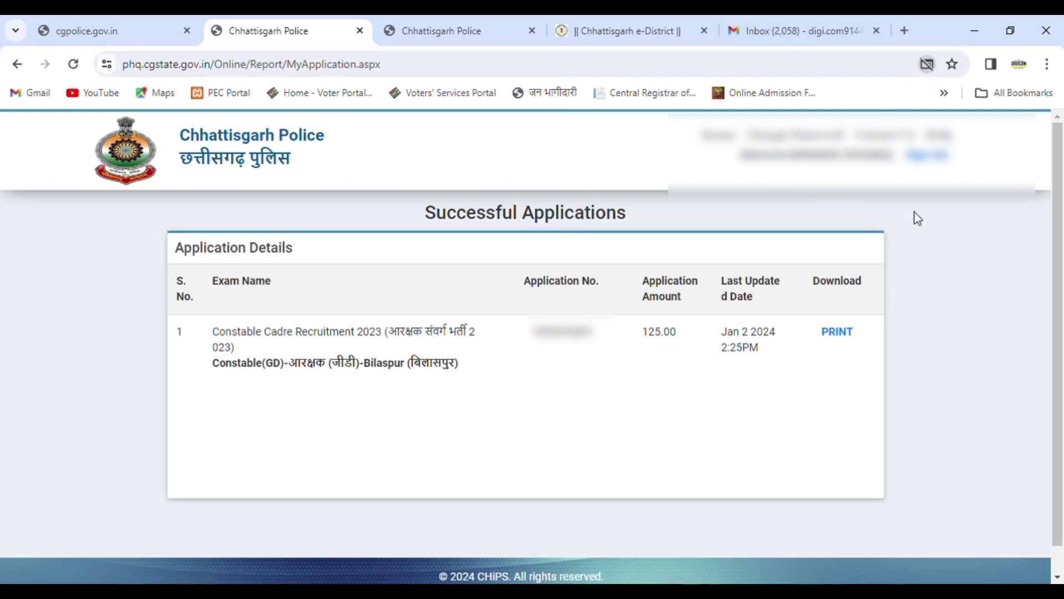
key("ctrl+l")
left_click(837, 331)
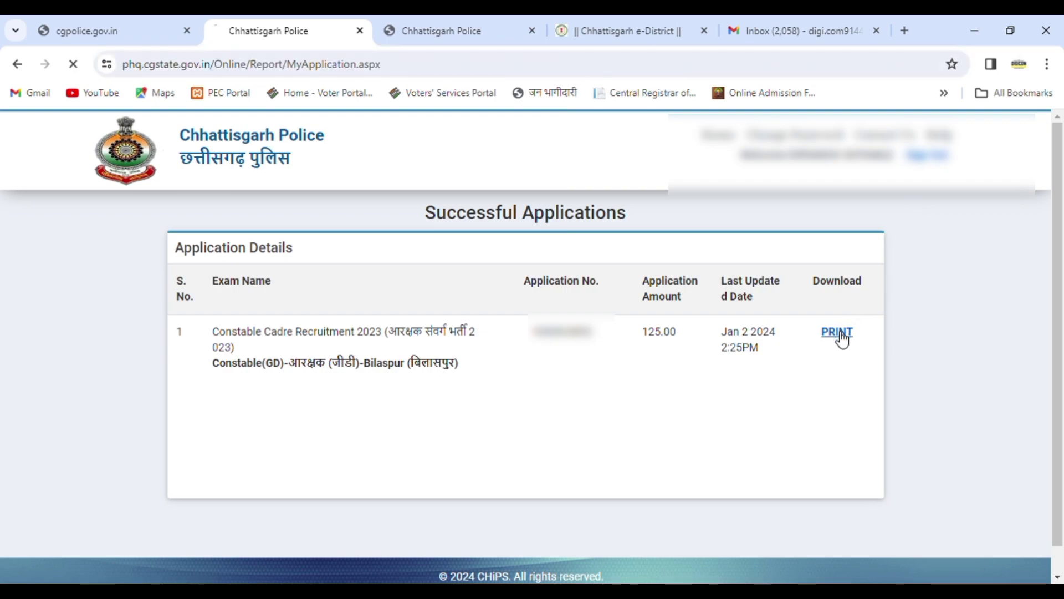